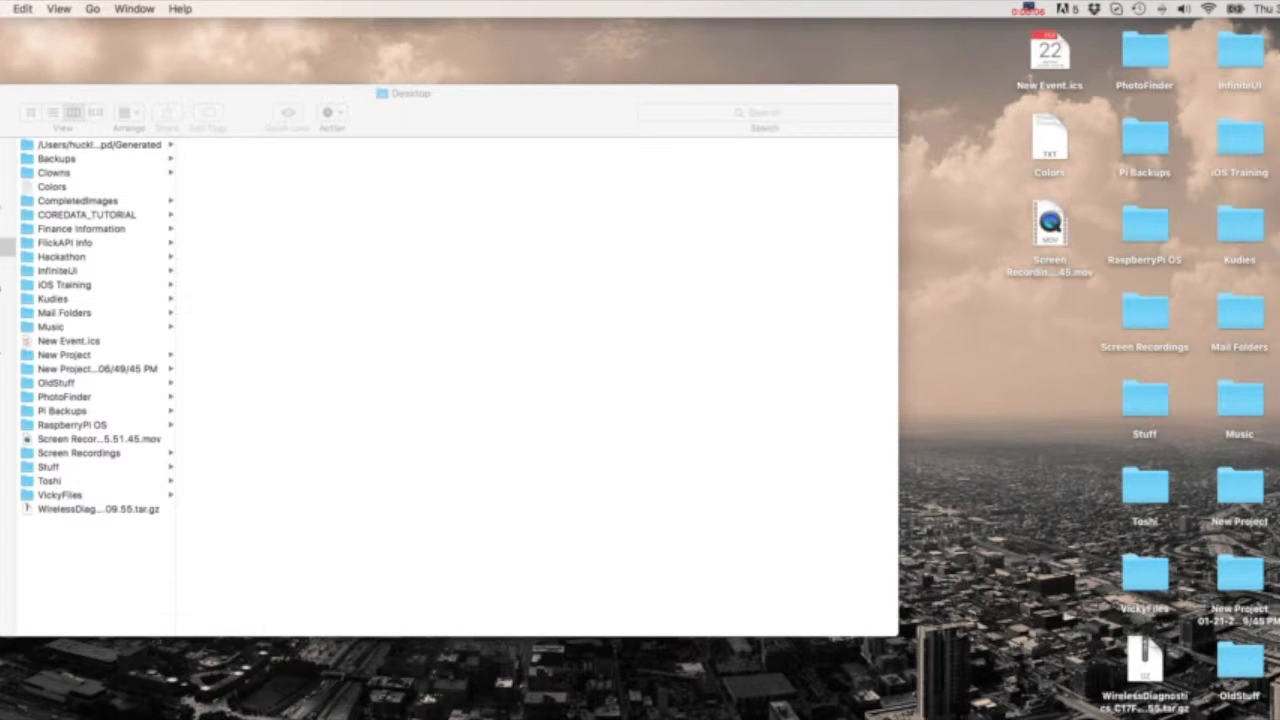
Step: Switch to Safari and review the PLExportLayers repository's files and README on GitHub, closing the window when done
{"action": "left_click", "coordinate": [151, 719]}
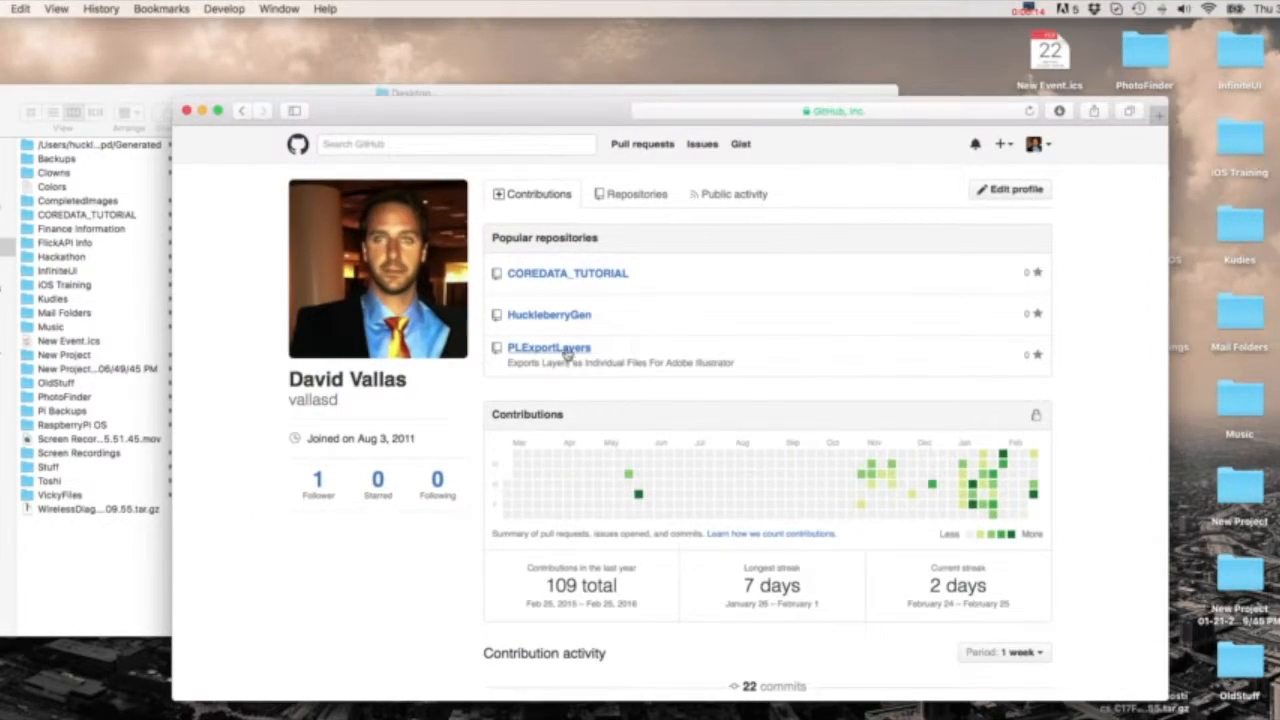
{"action": "left_click", "coordinate": [566, 352]}
{"action": "scroll", "coordinate": [470, 375], "scroll_direction": "down", "scroll_amount": 5}
{"action": "scroll", "coordinate": [472, 378], "scroll_direction": "up", "scroll_amount": 3}
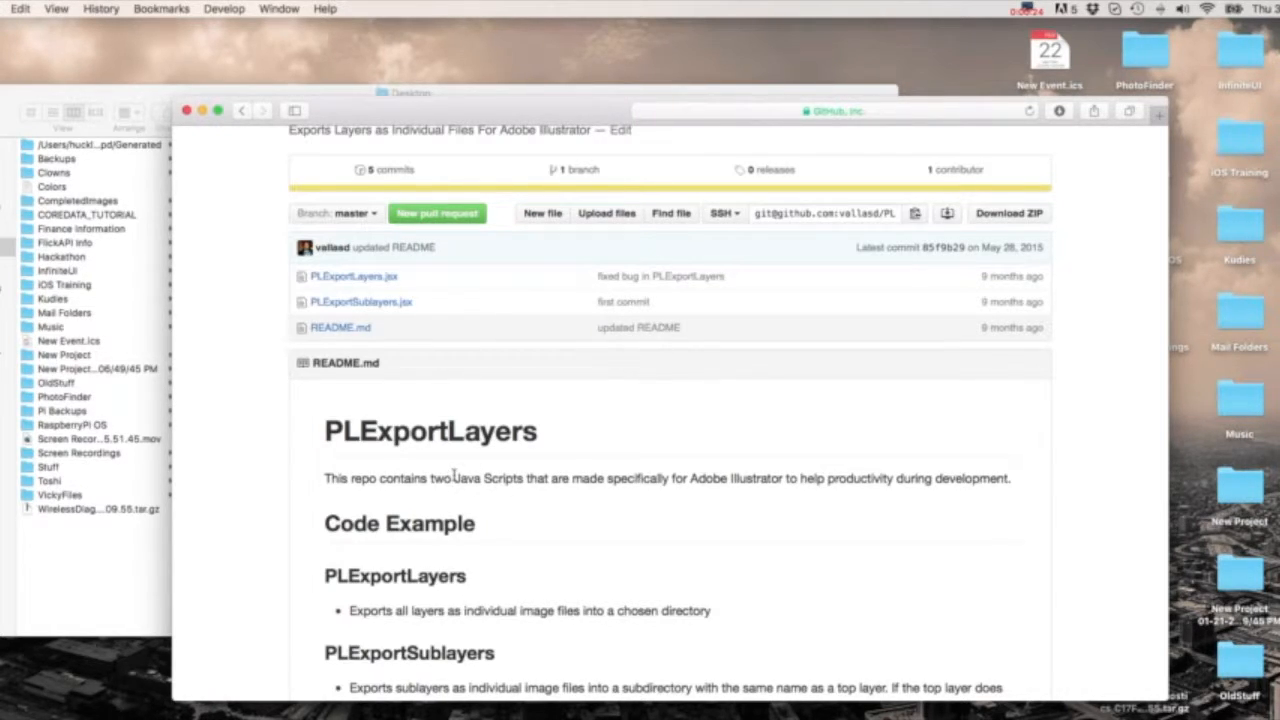
{"action": "left_click_drag", "start_coordinate": [418, 480], "coordinate": [709, 478]}
{"action": "left_click", "coordinate": [682, 502]}
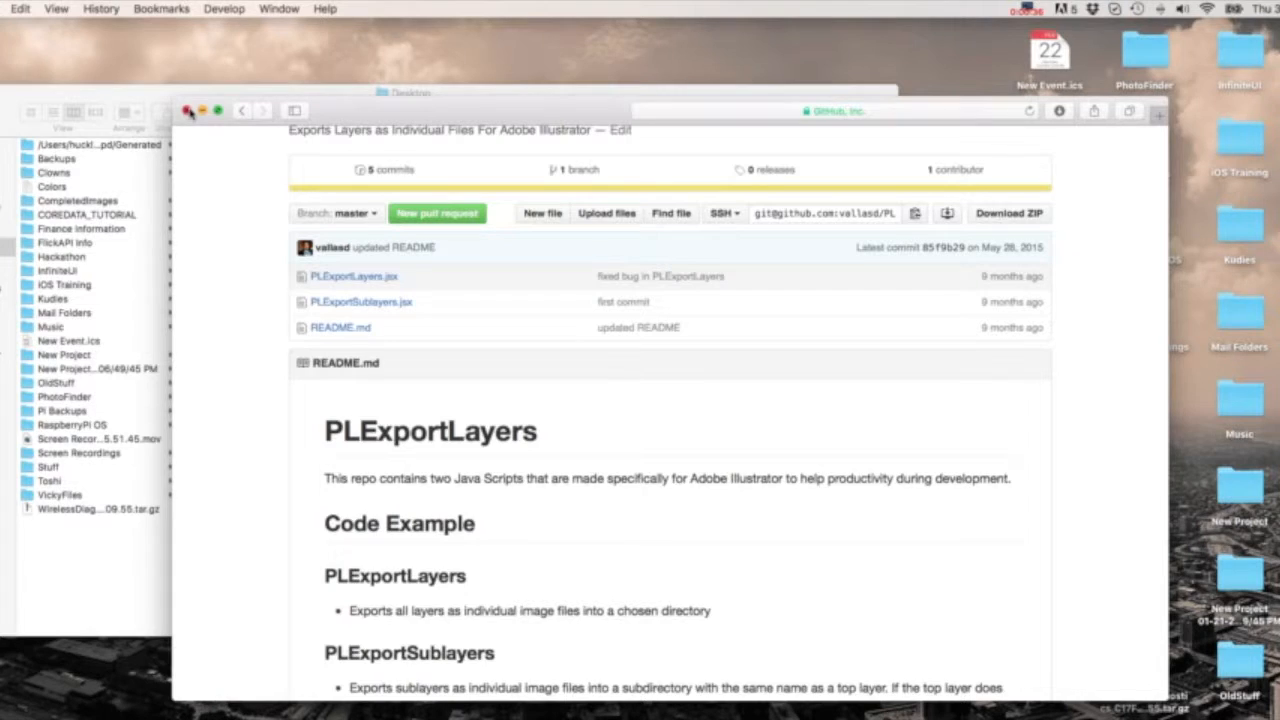
{"action": "scroll", "coordinate": [228, 136], "scroll_direction": "up", "scroll_amount": 5}
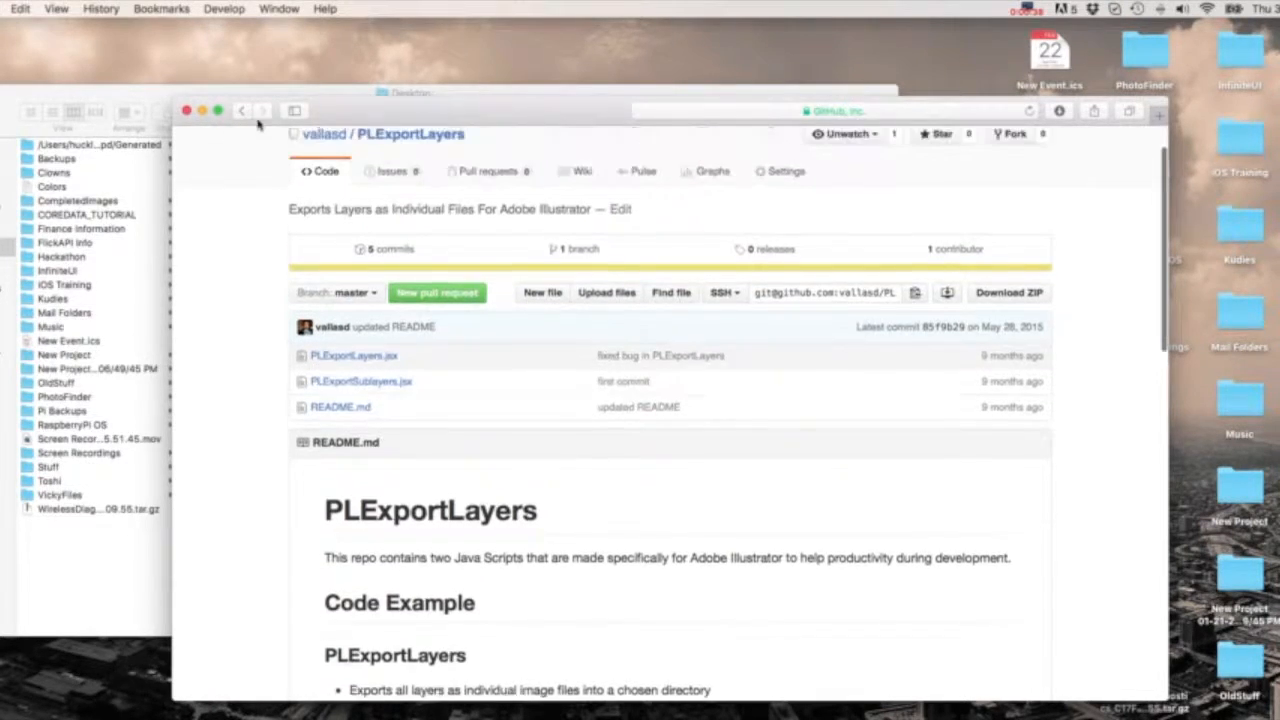
{"action": "left_click", "coordinate": [187, 111]}
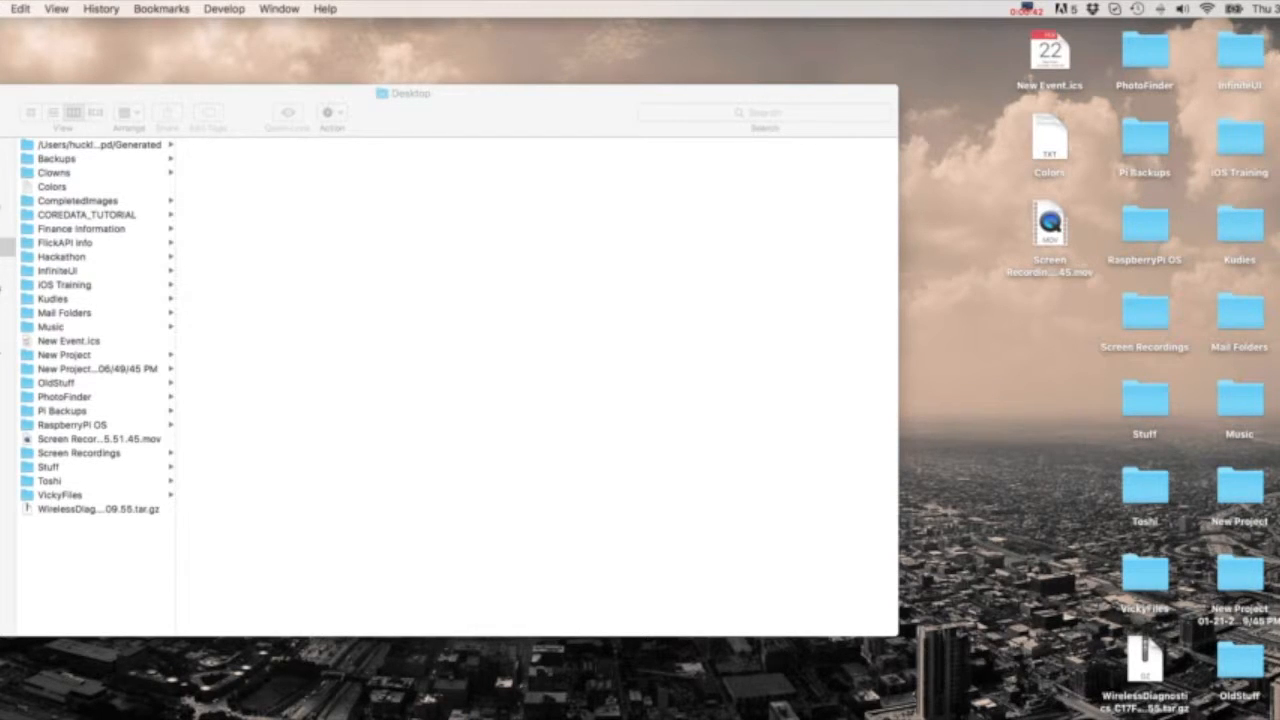
Step: Open huckleberryGen3.ai in Illustrator from the Developer/Illustrator/HuckleberryGen folder in the home directory
{"action": "left_click", "coordinate": [10, 266]}
{"action": "left_click", "coordinate": [87, 200]}
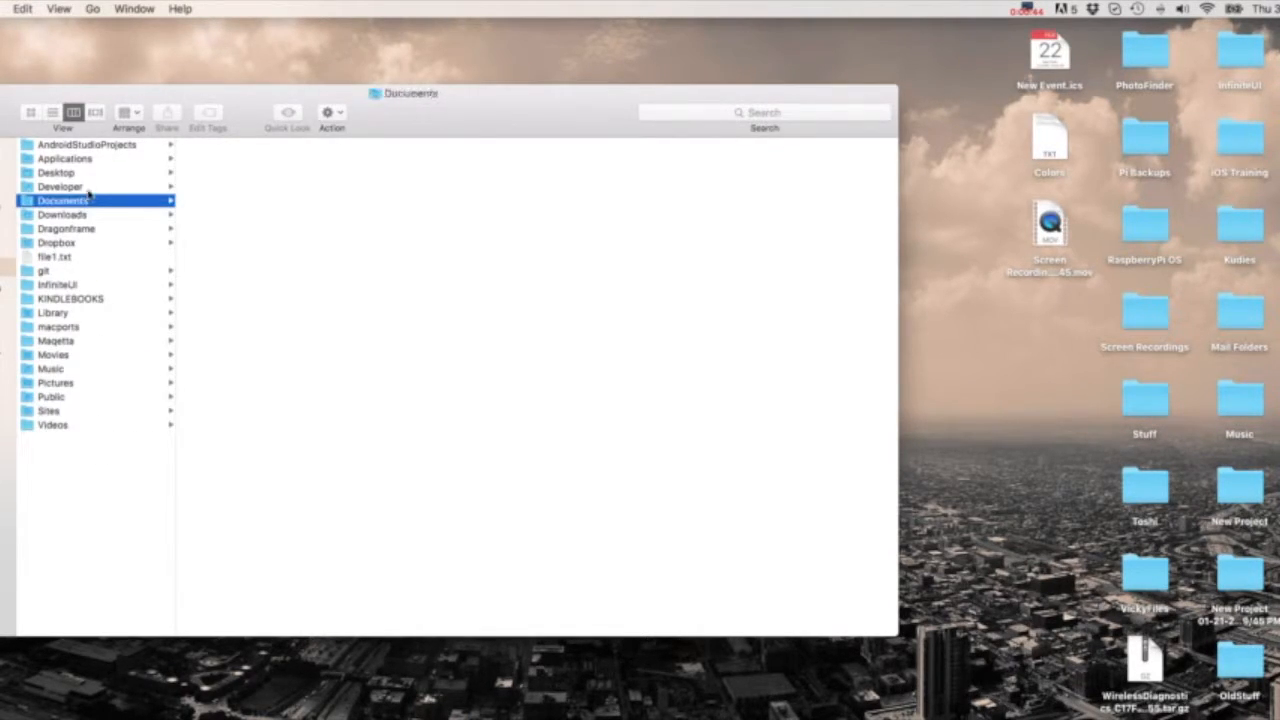
{"action": "left_click", "coordinate": [87, 187]}
{"action": "left_click", "coordinate": [262, 229]}
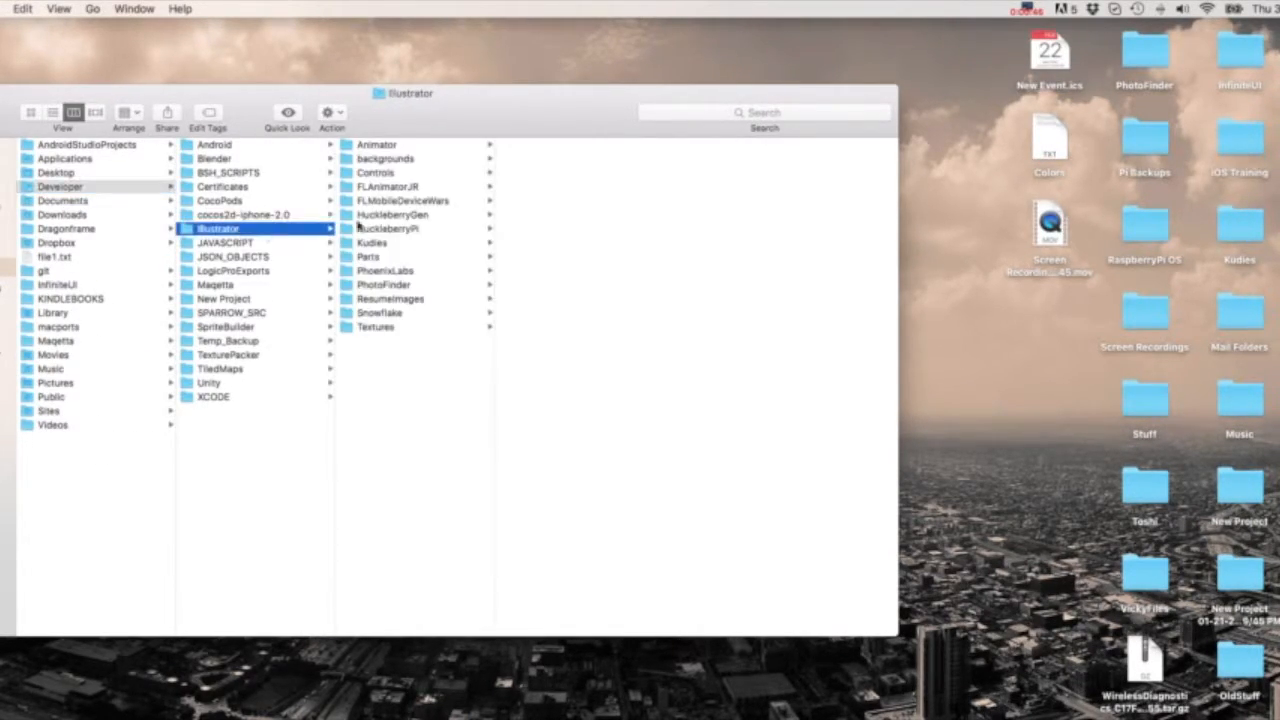
{"action": "left_click", "coordinate": [442, 216]}
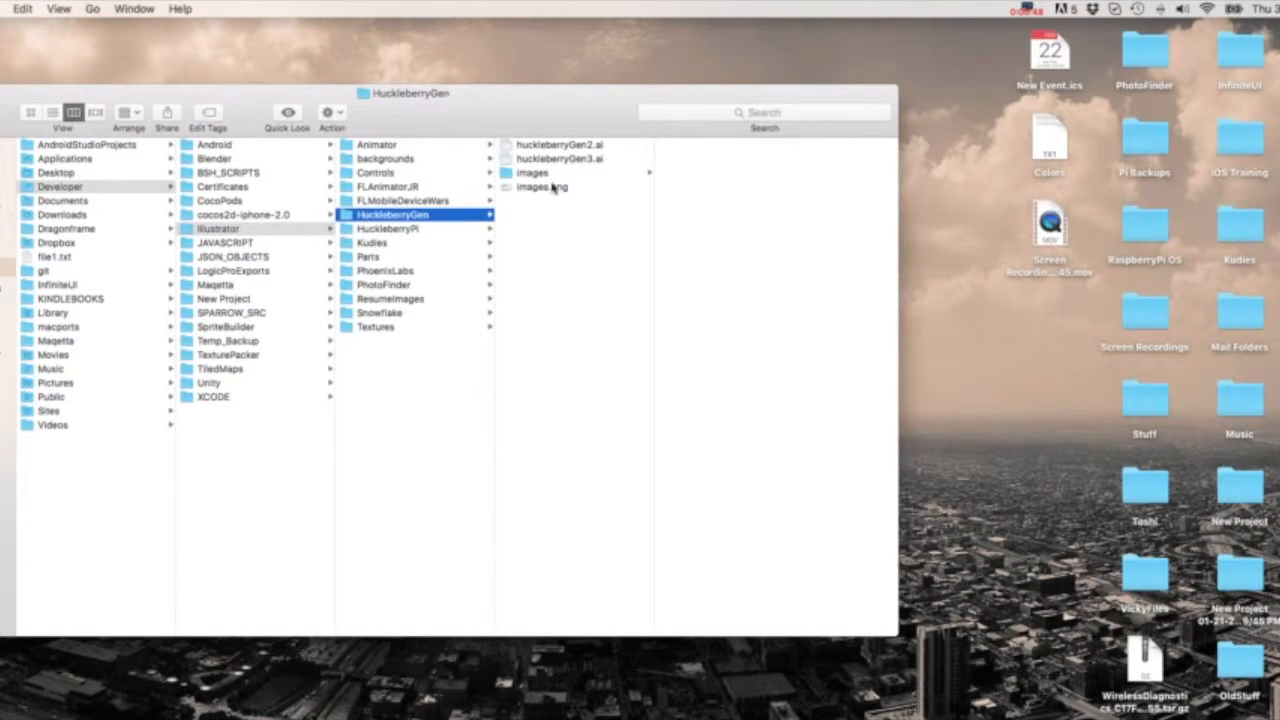
{"action": "double_click", "coordinate": [572, 160]}
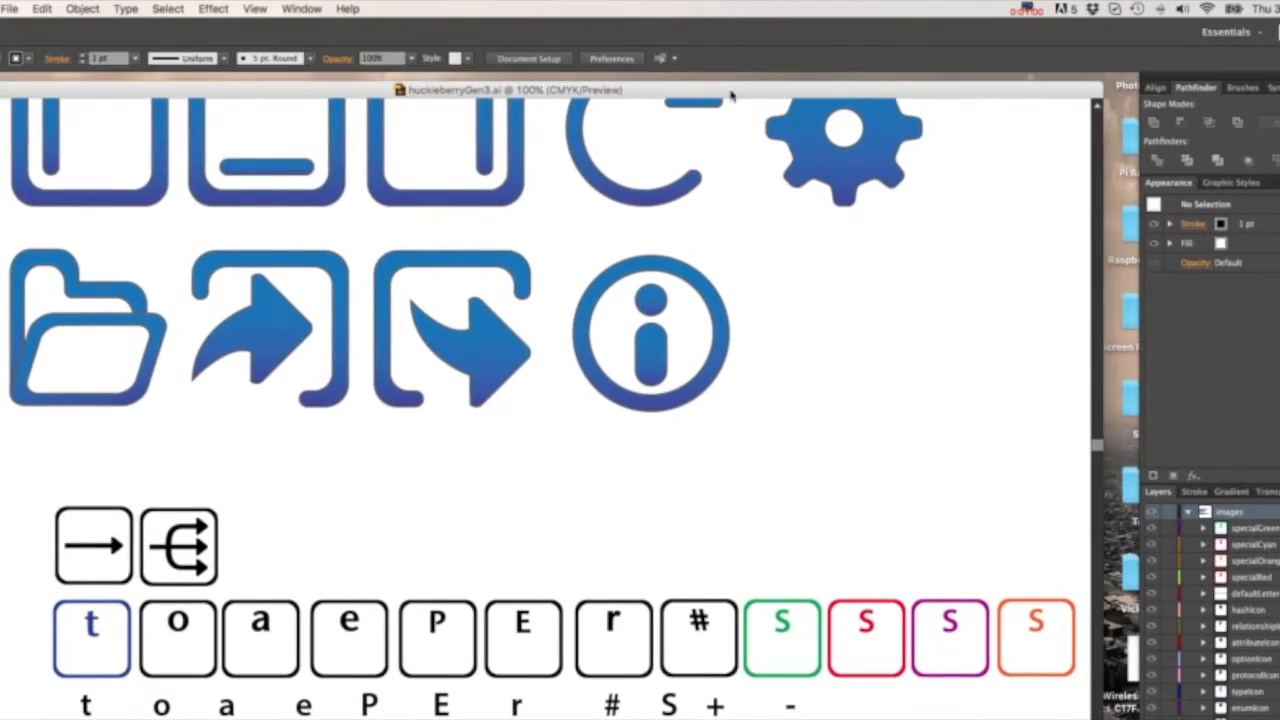
Step: Examine the artwork from the blue icons and letter boxes to the tall white panel with the drop shadow
{"action": "scroll", "coordinate": [650, 357], "scroll_direction": "up", "scroll_amount": 5}
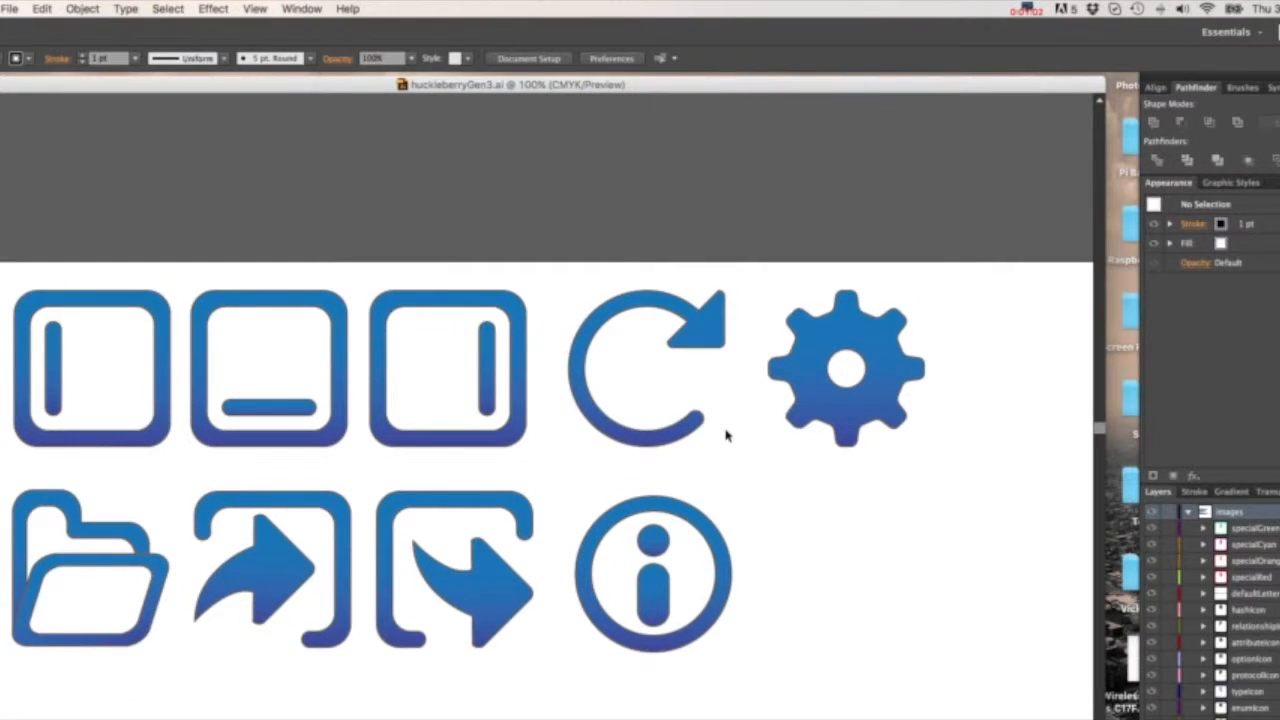
{"action": "scroll", "coordinate": [476, 400], "scroll_direction": "down", "scroll_amount": 2}
{"action": "scroll", "coordinate": [476, 400], "scroll_direction": "down", "scroll_amount": 6}
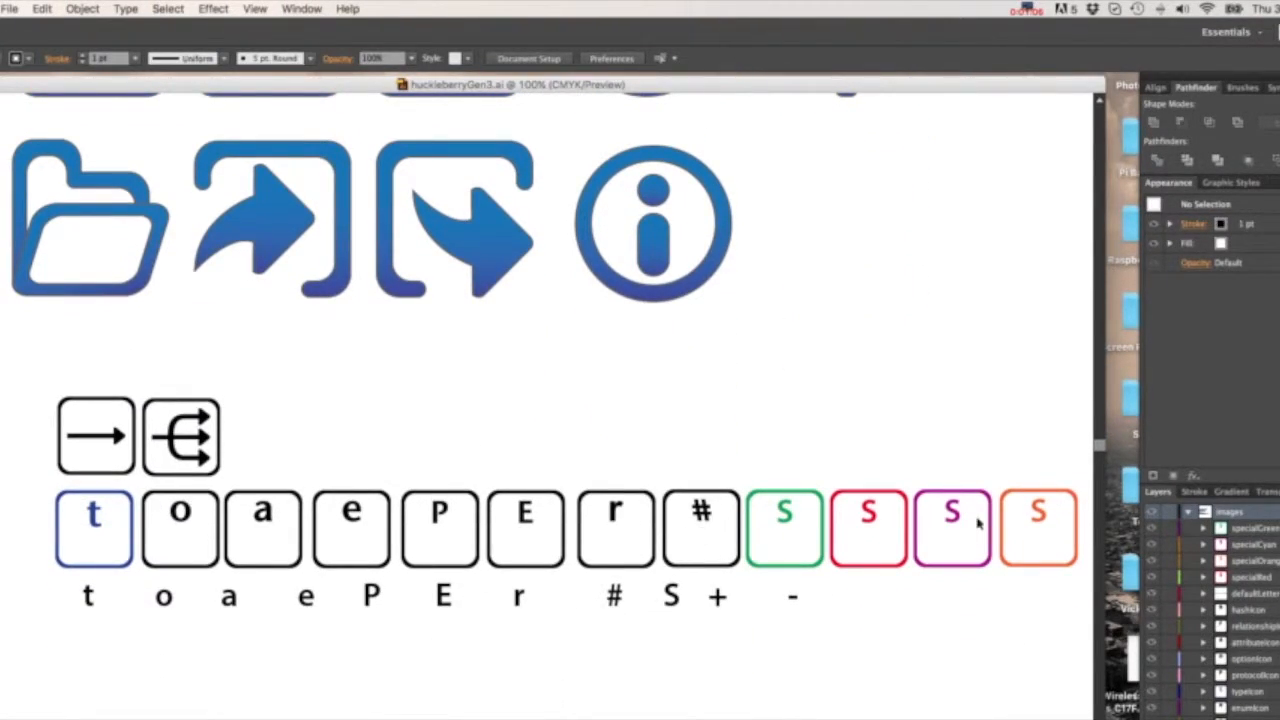
{"action": "scroll", "coordinate": [975, 518], "scroll_direction": "right", "scroll_amount": 10}
{"action": "scroll", "coordinate": [965, 515], "scroll_direction": "right", "scroll_amount": 3}
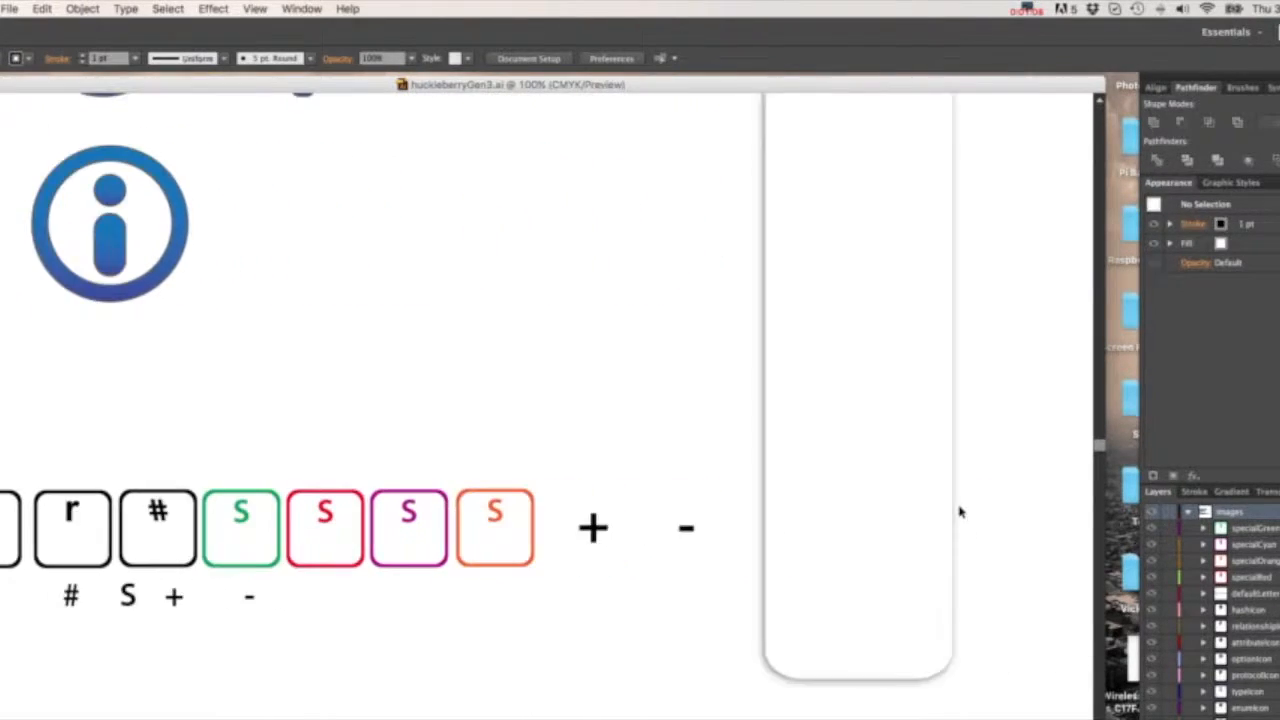
{"action": "scroll", "coordinate": [957, 514], "scroll_direction": "up", "scroll_amount": 7}
{"action": "left_click", "coordinate": [805, 295]}
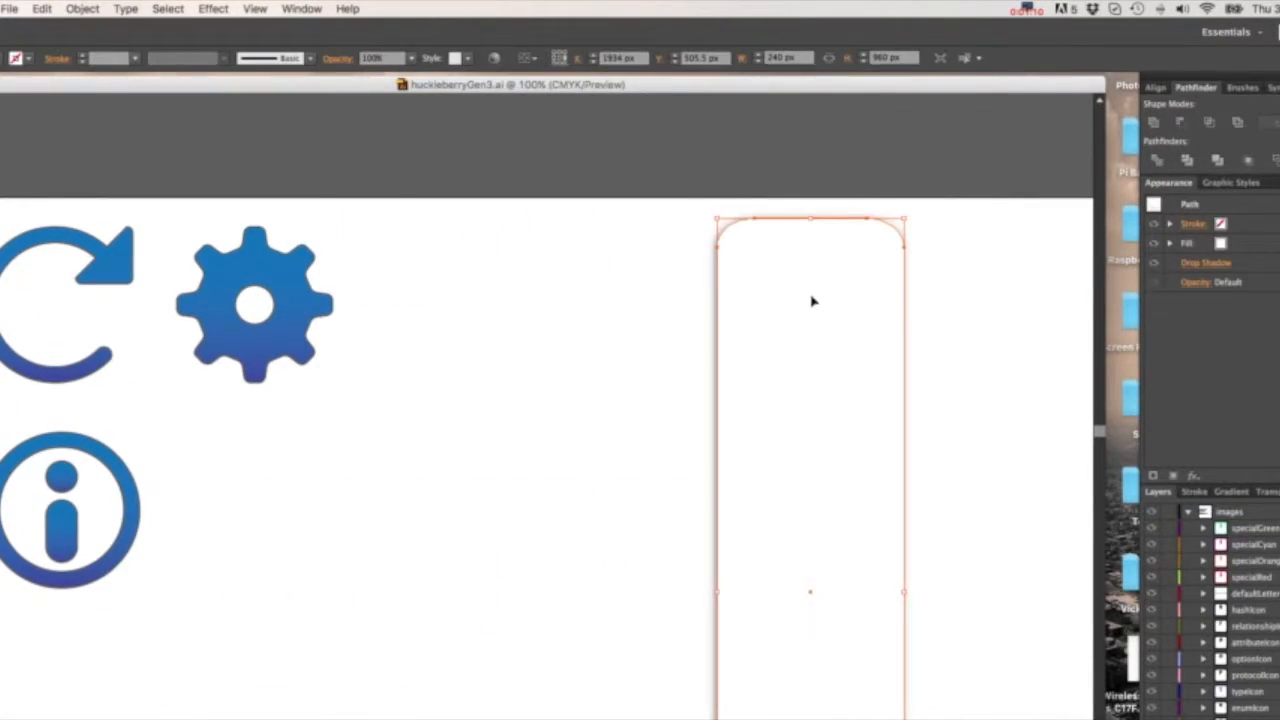
{"action": "left_click", "coordinate": [1000, 437]}
{"action": "left_click", "coordinate": [847, 430]}
{"action": "scroll", "coordinate": [838, 364], "scroll_direction": "down", "scroll_amount": 5}
{"action": "scroll", "coordinate": [840, 364], "scroll_direction": "down", "scroll_amount": 10}
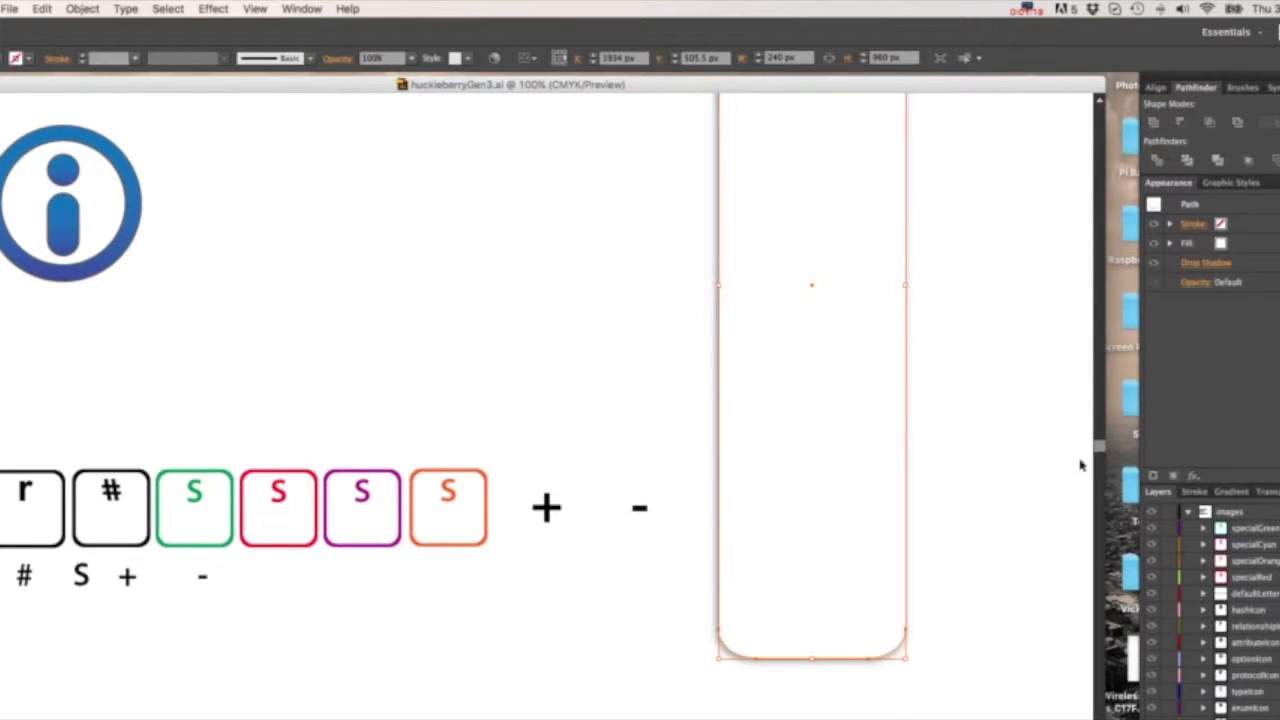
Step: Review the sublayers of the images layer, toggling the orange special icon's visibility off and on
{"action": "left_click", "coordinate": [1251, 516]}
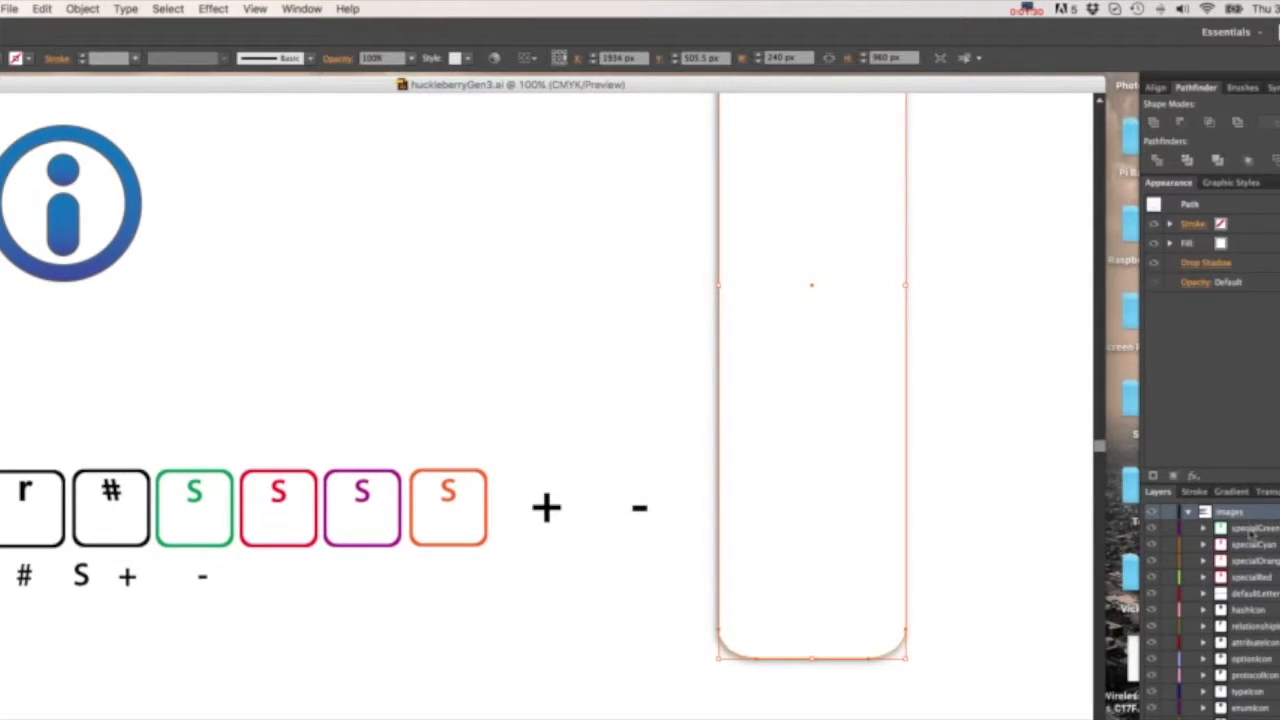
{"action": "scroll", "coordinate": [1245, 530], "scroll_direction": "down", "scroll_amount": 3}
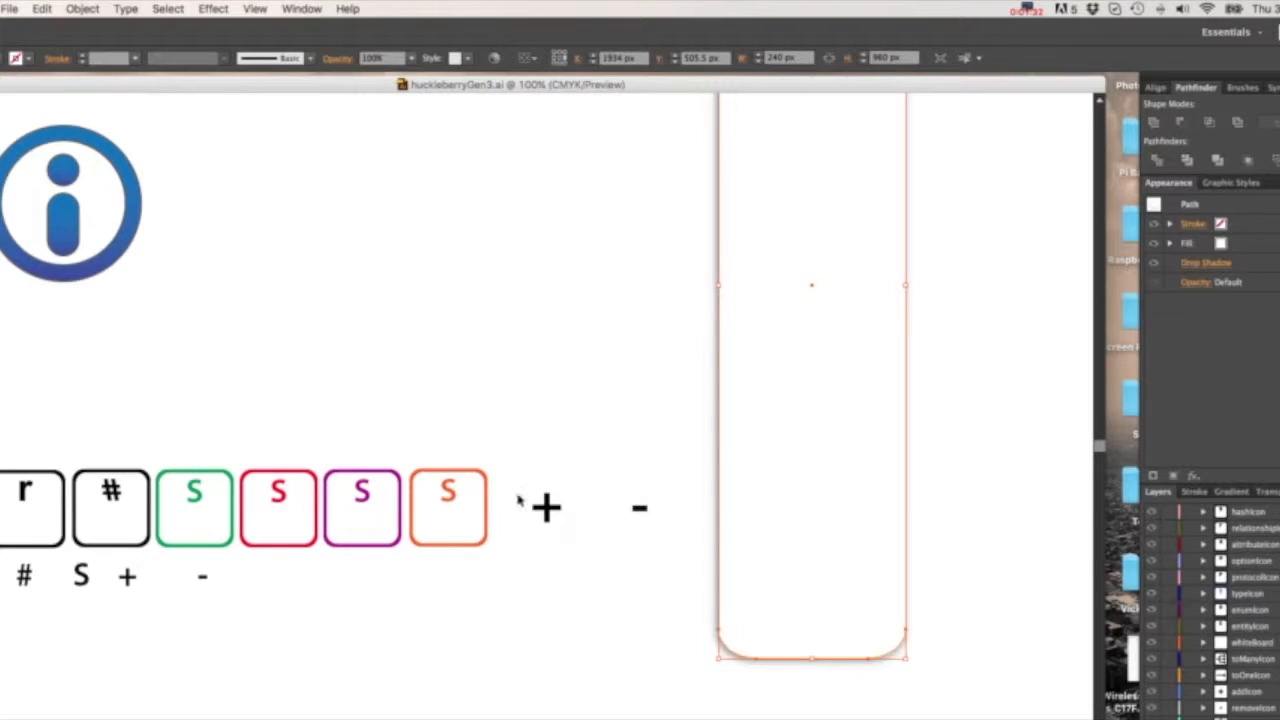
{"action": "scroll", "coordinate": [1200, 541], "scroll_direction": "up", "scroll_amount": 2}
{"action": "scroll", "coordinate": [1200, 543], "scroll_direction": "up", "scroll_amount": 2}
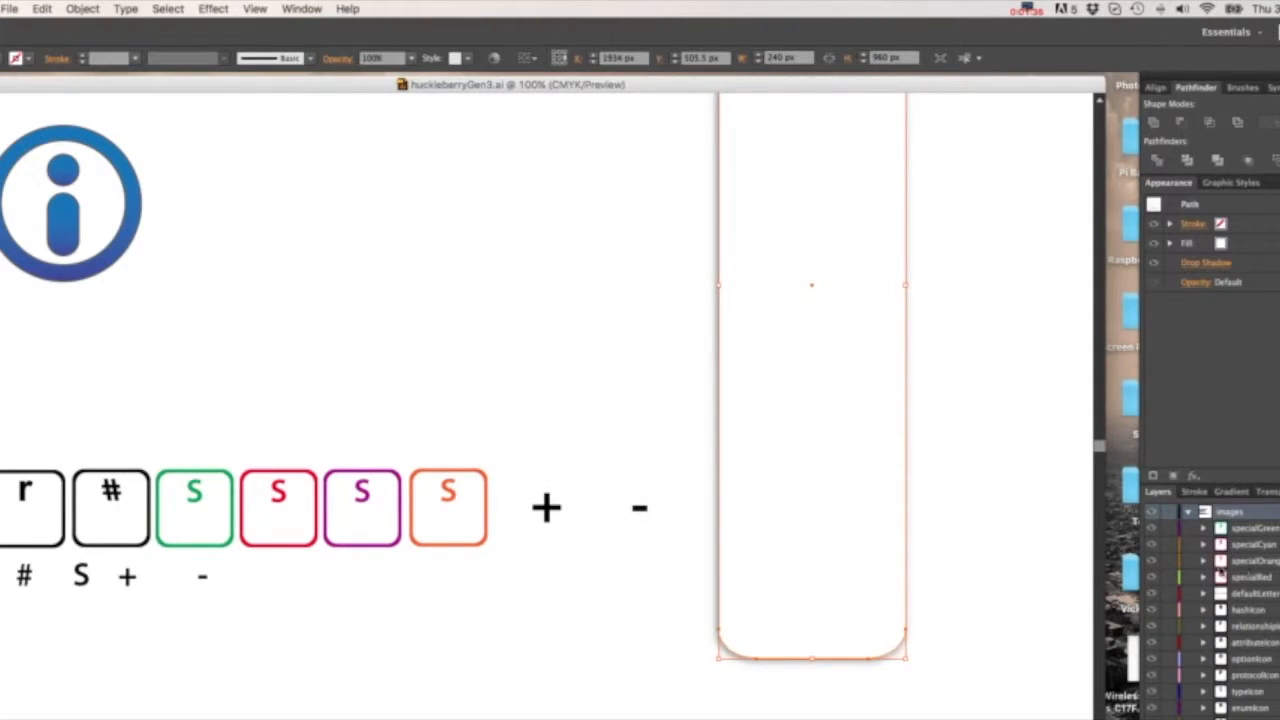
{"action": "left_click", "coordinate": [1152, 561]}
{"action": "left_click", "coordinate": [1152, 561]}
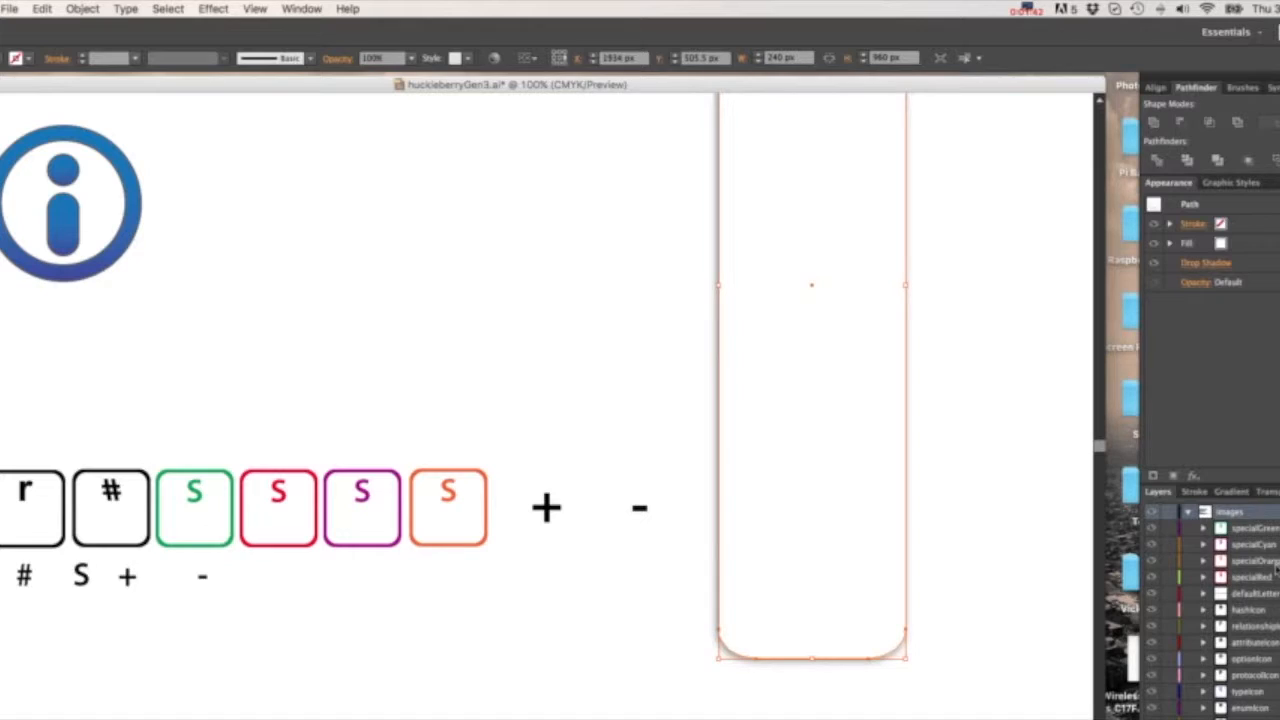
{"action": "left_click", "coordinate": [1152, 561]}
{"action": "left_click", "coordinate": [1152, 561]}
{"action": "scroll", "coordinate": [1250, 577], "scroll_direction": "down", "scroll_amount": 5}
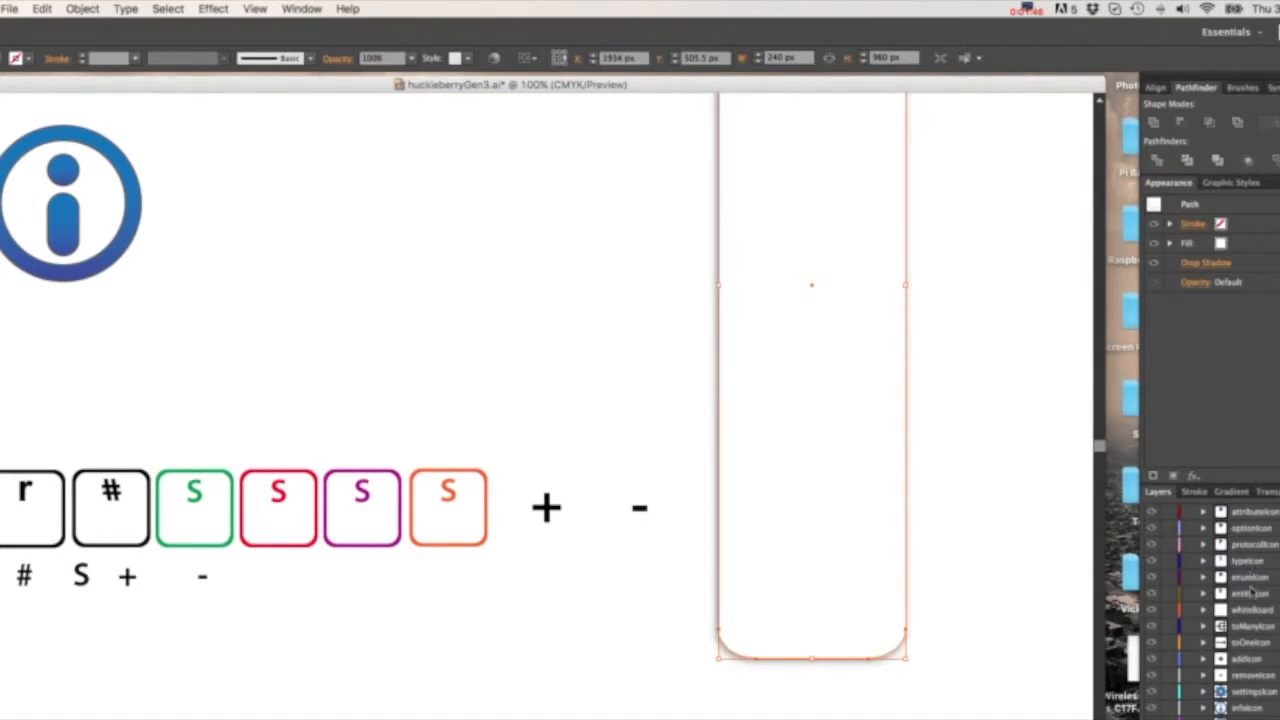
{"action": "scroll", "coordinate": [1252, 577], "scroll_direction": "down", "scroll_amount": 2}
{"action": "scroll", "coordinate": [1250, 600], "scroll_direction": "up", "scroll_amount": 6}
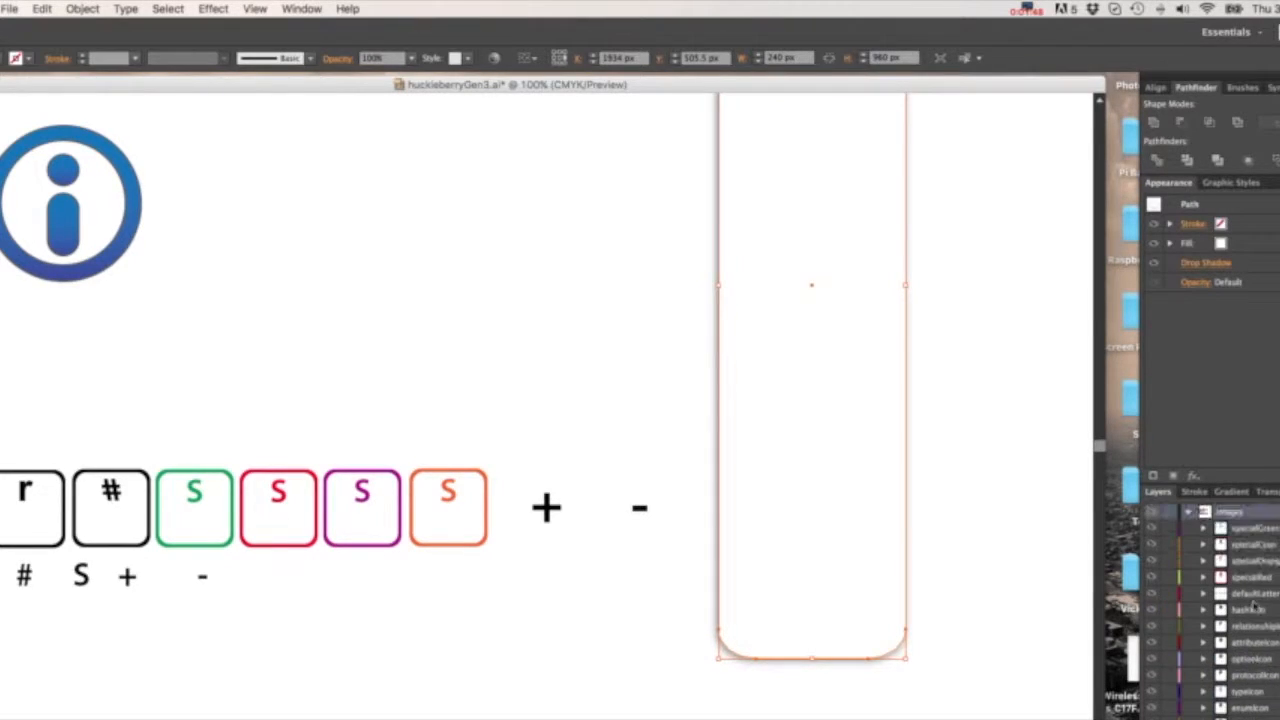
Step: Return to the icon artwork and check which scripts are available for exporting
{"action": "scroll", "coordinate": [260, 270], "scroll_direction": "left", "scroll_amount": 6}
{"action": "scroll", "coordinate": [260, 270], "scroll_direction": "left", "scroll_amount": 6}
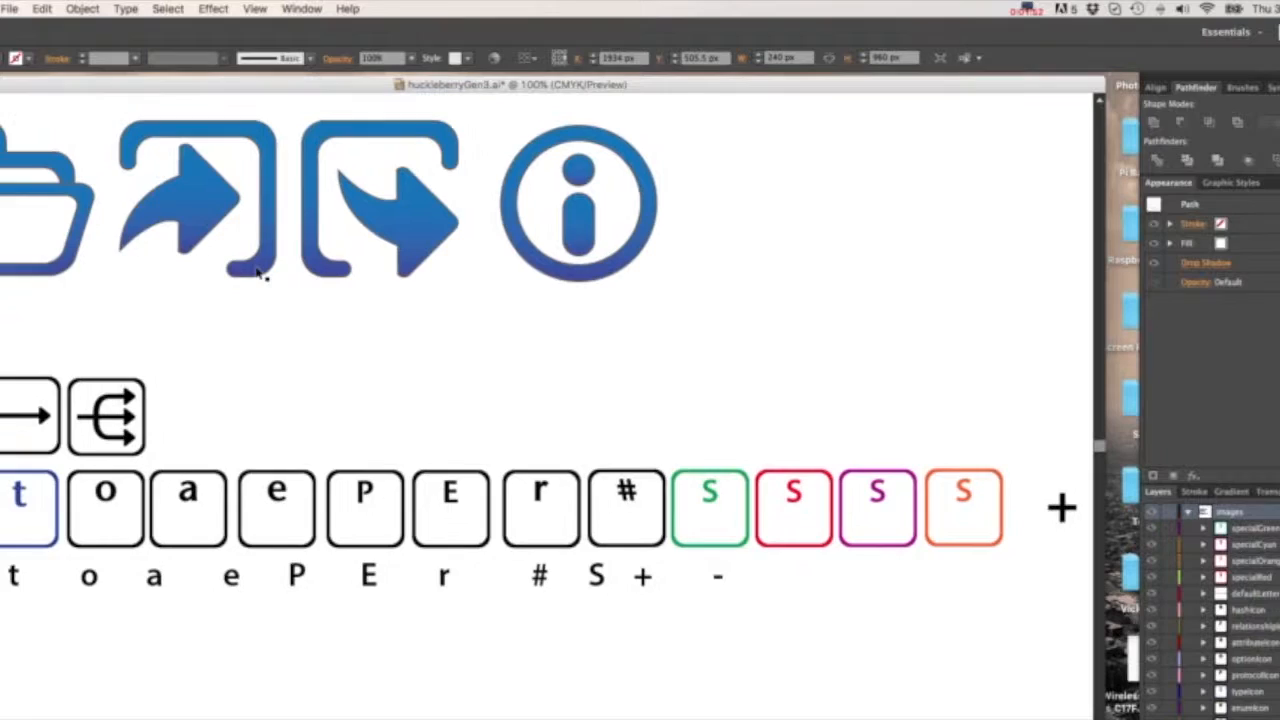
{"action": "left_click", "coordinate": [10, 8]}
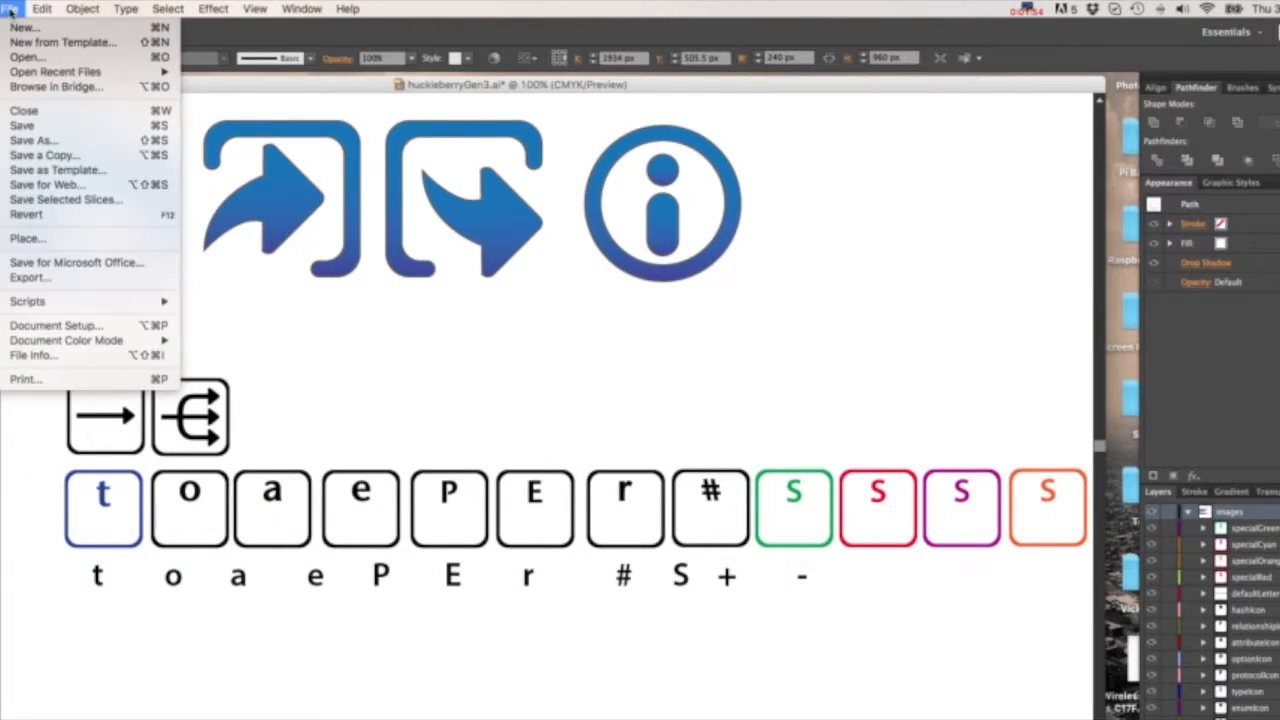
{"action": "mouse_move", "coordinate": [99, 304]}
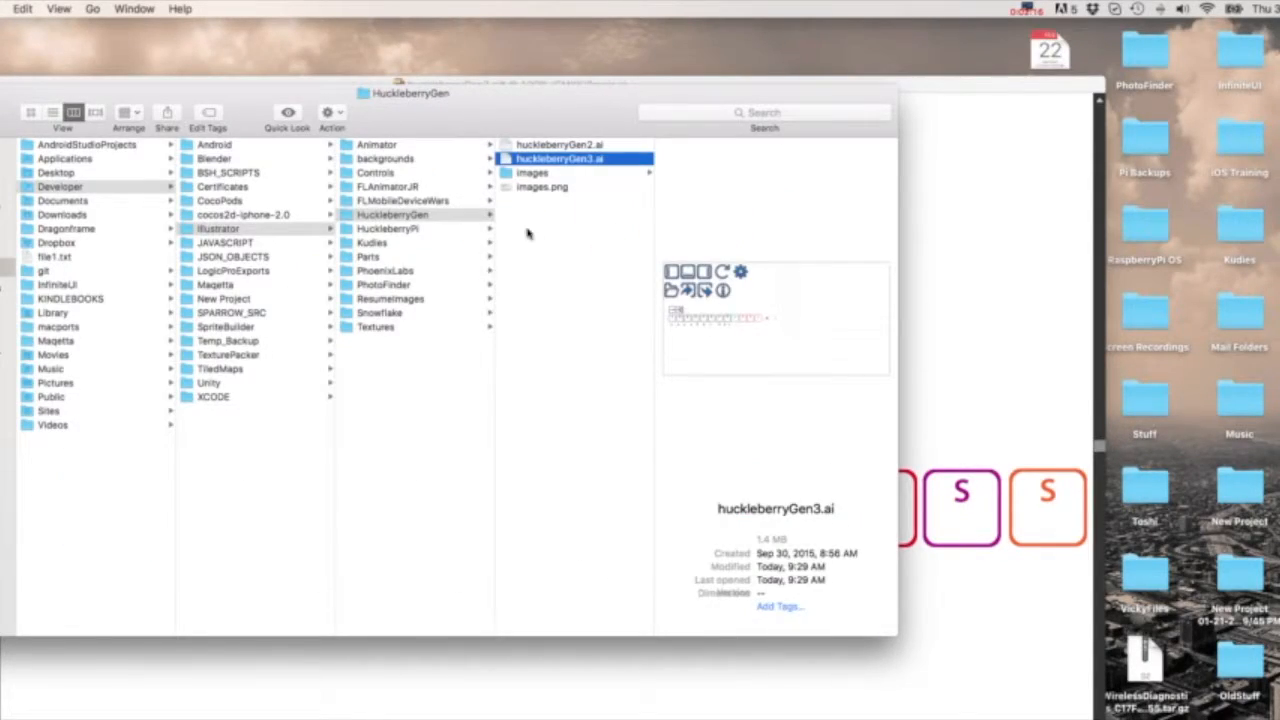
Step: Check the contents of the images folder inside HuckleberryGen in Finder and return to the Illustrator document
{"action": "left_click", "coordinate": [630, 176]}
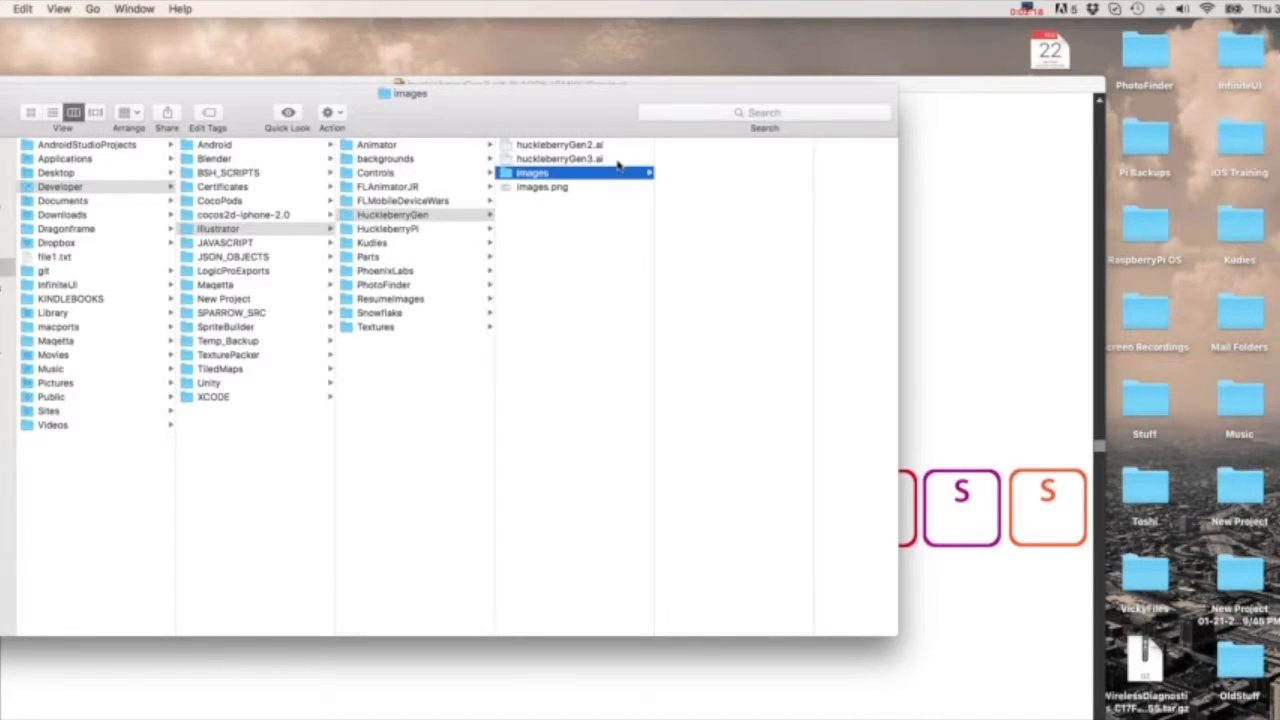
{"action": "left_click_drag", "start_coordinate": [521, 103], "coordinate": [729, 245]}
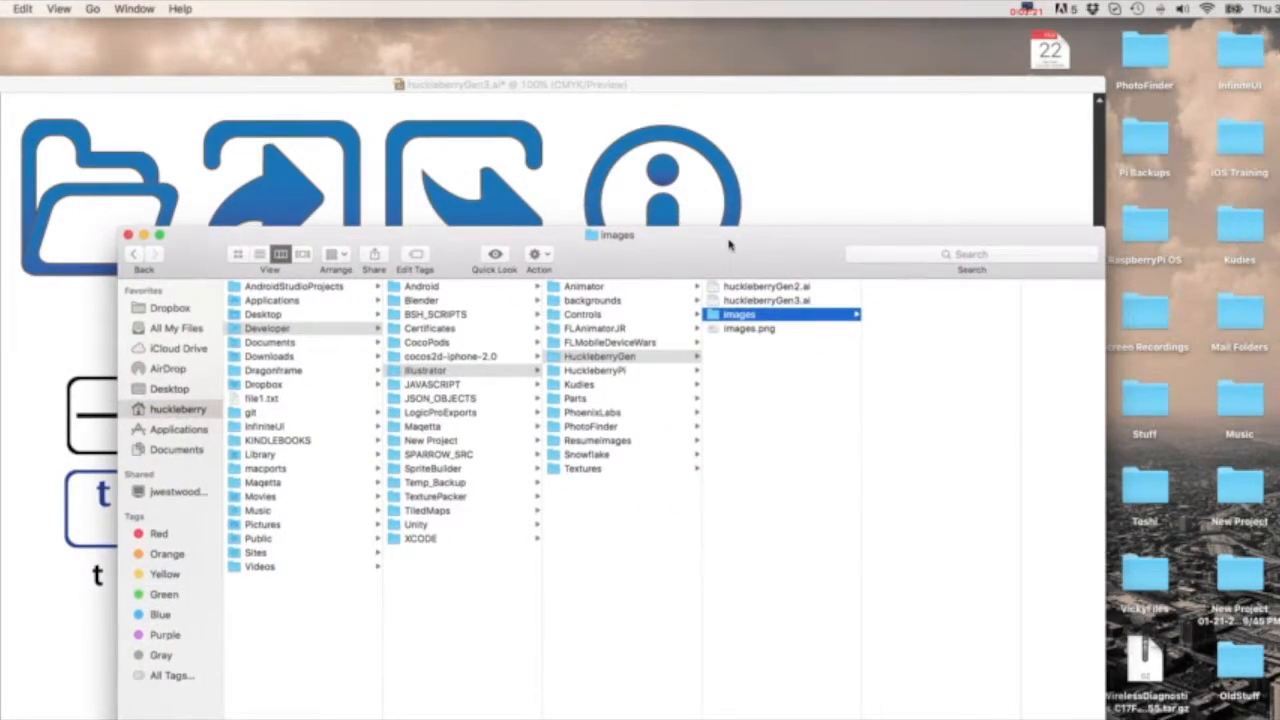
{"action": "left_click", "coordinate": [663, 152]}
{"action": "left_click", "coordinate": [10, 8]}
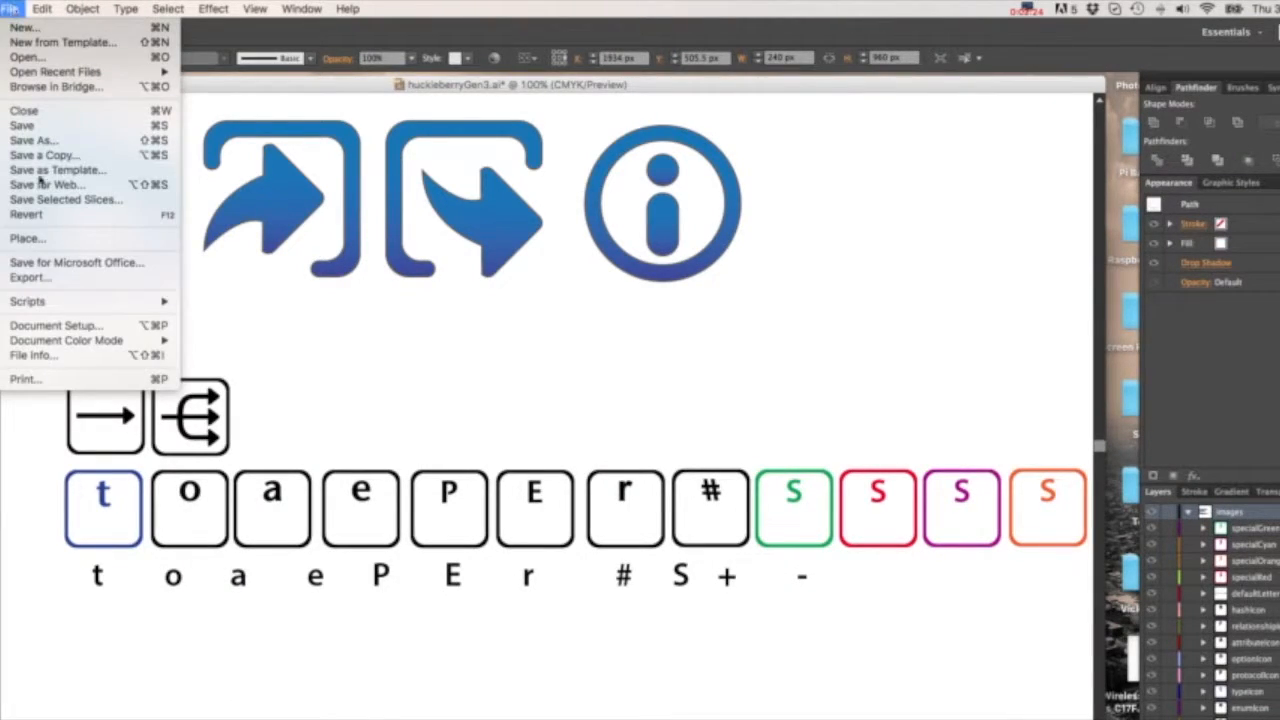
{"action": "mouse_move", "coordinate": [55, 302]}
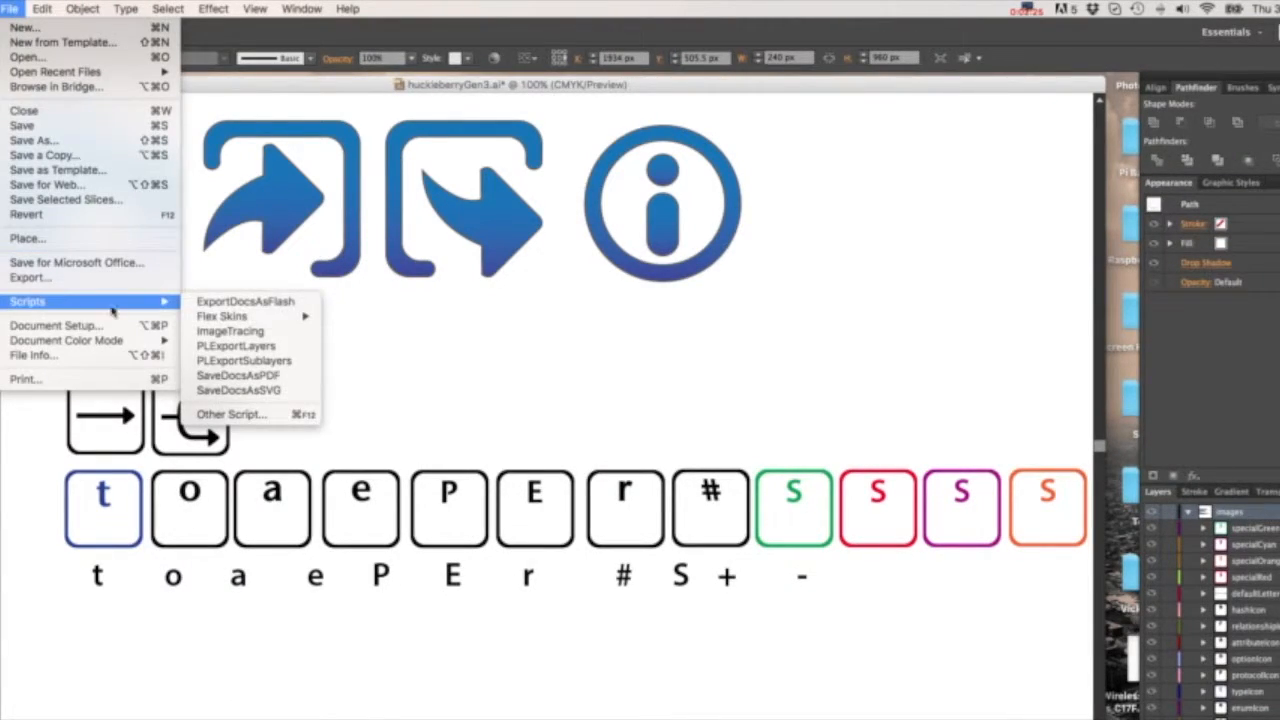
{"action": "left_click", "coordinate": [261, 363]}
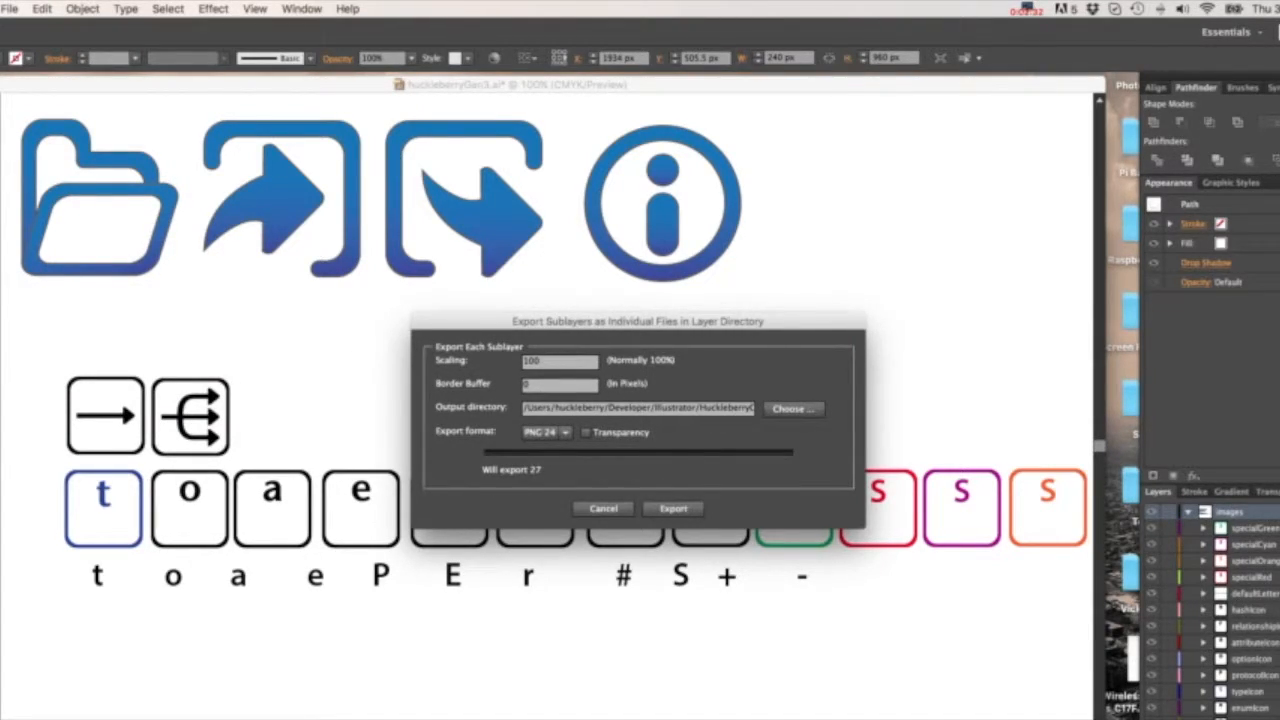
{"action": "left_click", "coordinate": [540, 387]}
{"action": "type", "text": "5"}
{"action": "left_click", "coordinate": [619, 508]}
Step: Examine the drop shadow around the edges of the tall white panel
{"action": "scroll", "coordinate": [736, 381], "scroll_direction": "right", "scroll_amount": 8}
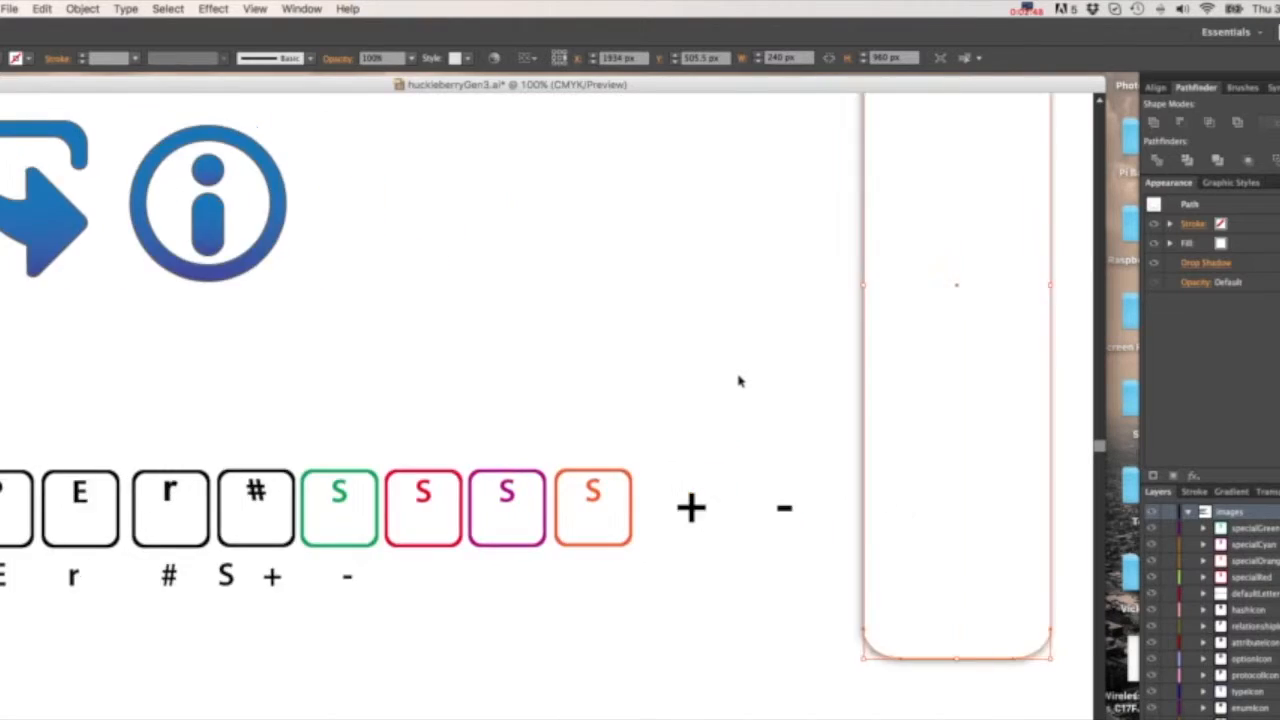
{"action": "scroll", "coordinate": [736, 381], "scroll_direction": "right", "scroll_amount": 4}
{"action": "left_click", "coordinate": [854, 589]}
{"action": "left_click", "coordinate": [822, 638]}
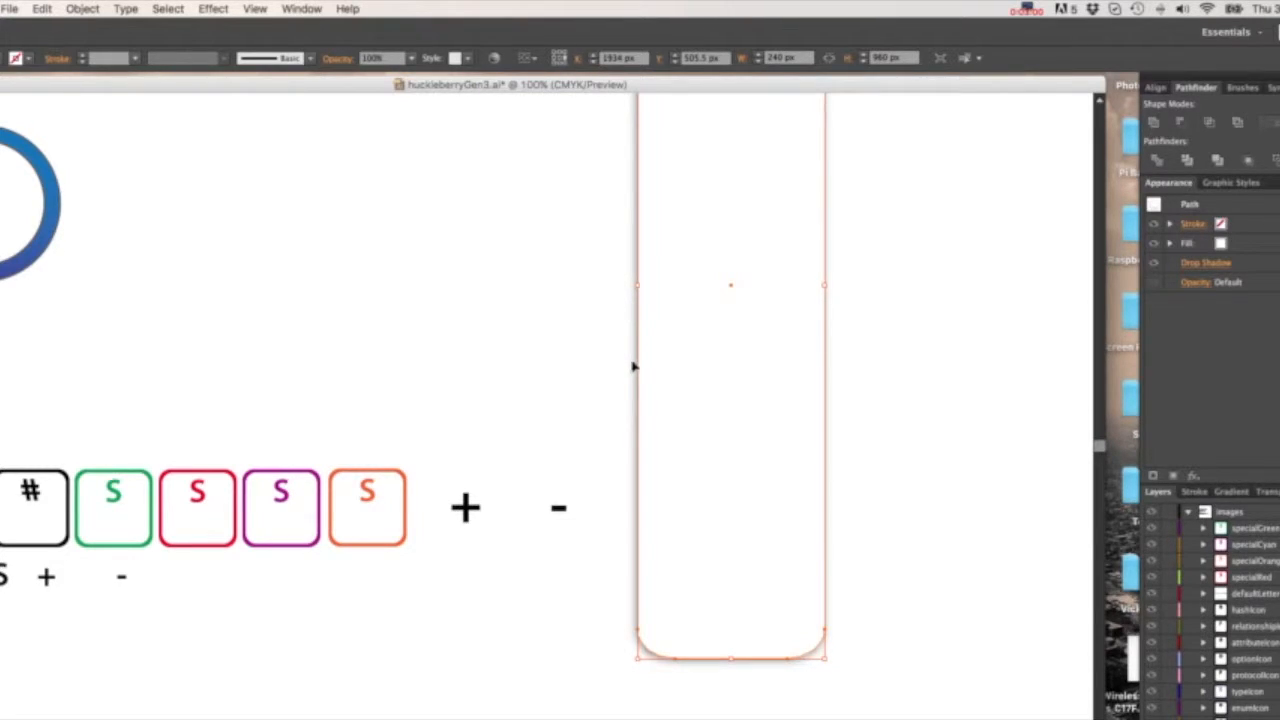
Step: Run the PLExportSublayers script with a 5-pixel border buffer to export the sublayers into the HuckleberryGen folder
{"action": "left_click", "coordinate": [12, 9]}
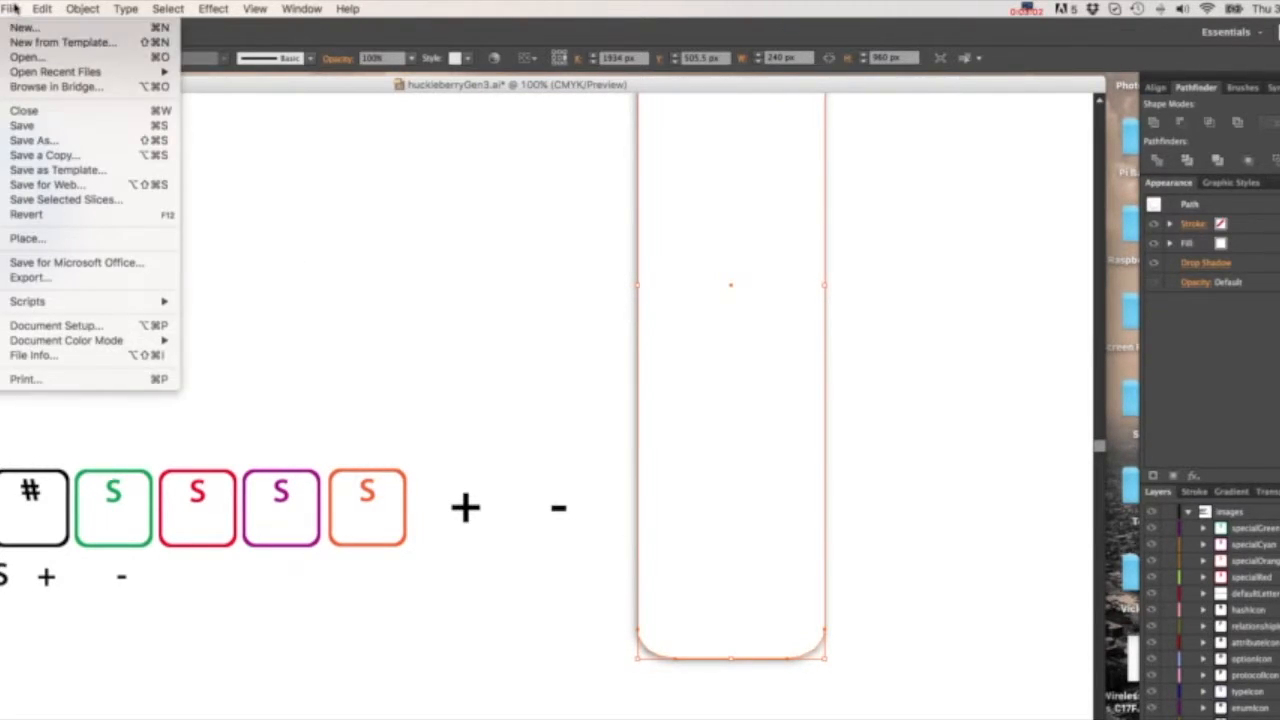
{"action": "mouse_move", "coordinate": [88, 300]}
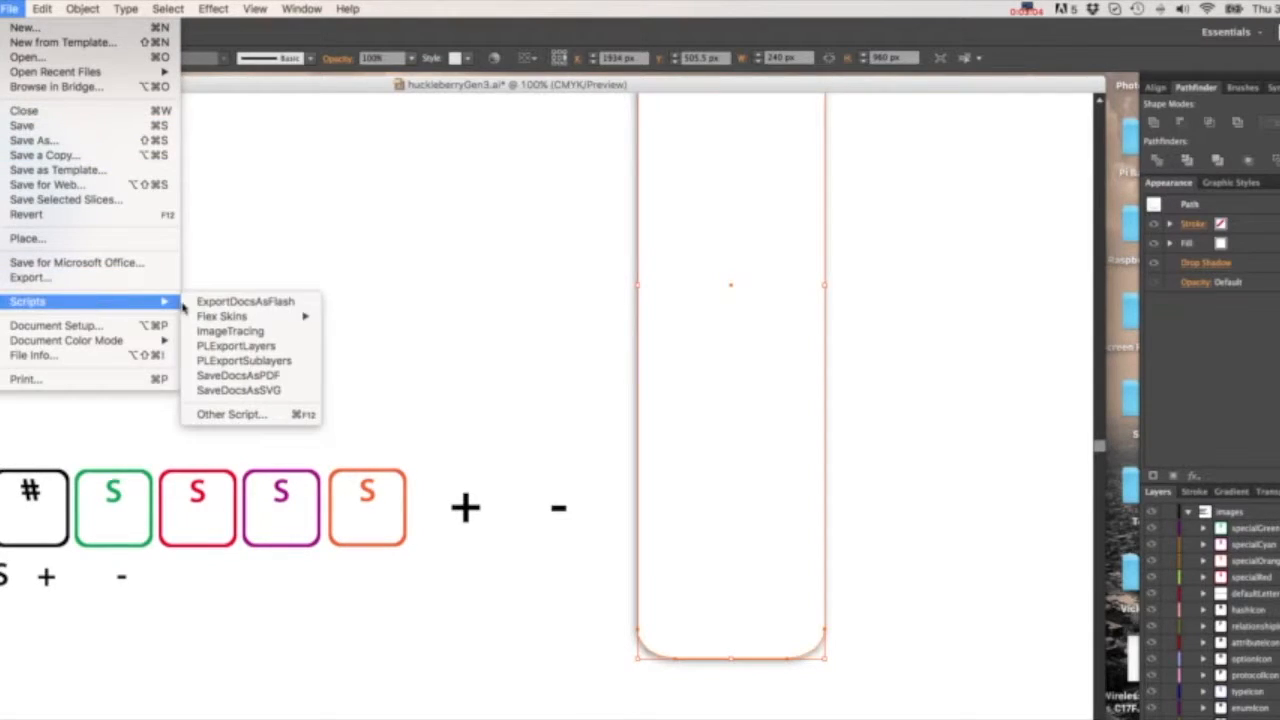
{"action": "left_click", "coordinate": [288, 364]}
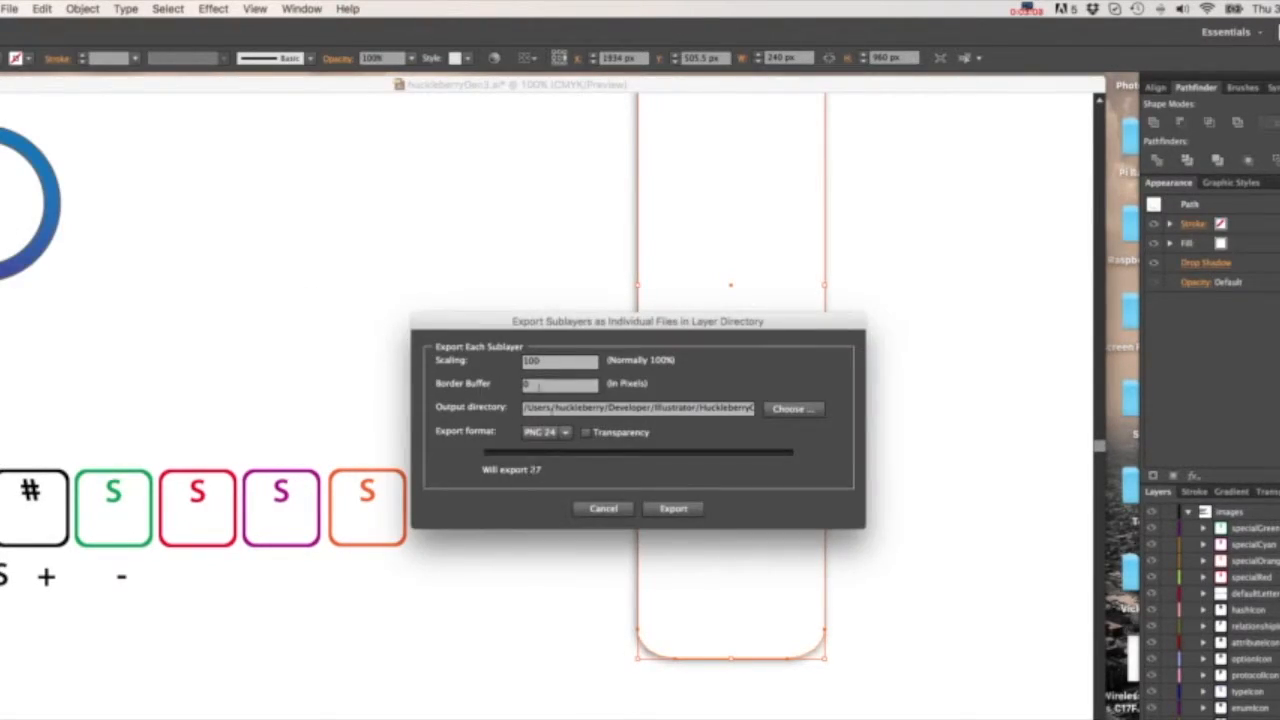
{"action": "left_click", "coordinate": [538, 384]}
{"action": "left_click", "coordinate": [727, 408]}
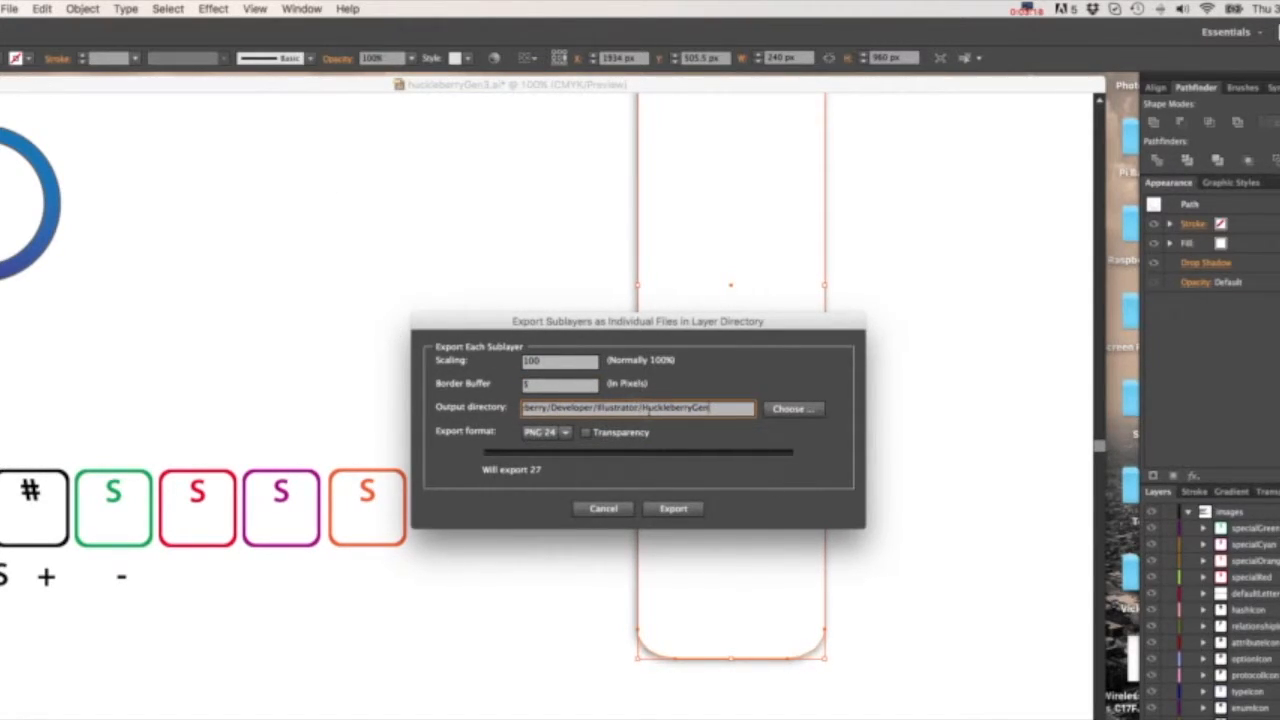
{"action": "left_click", "coordinate": [686, 513]}
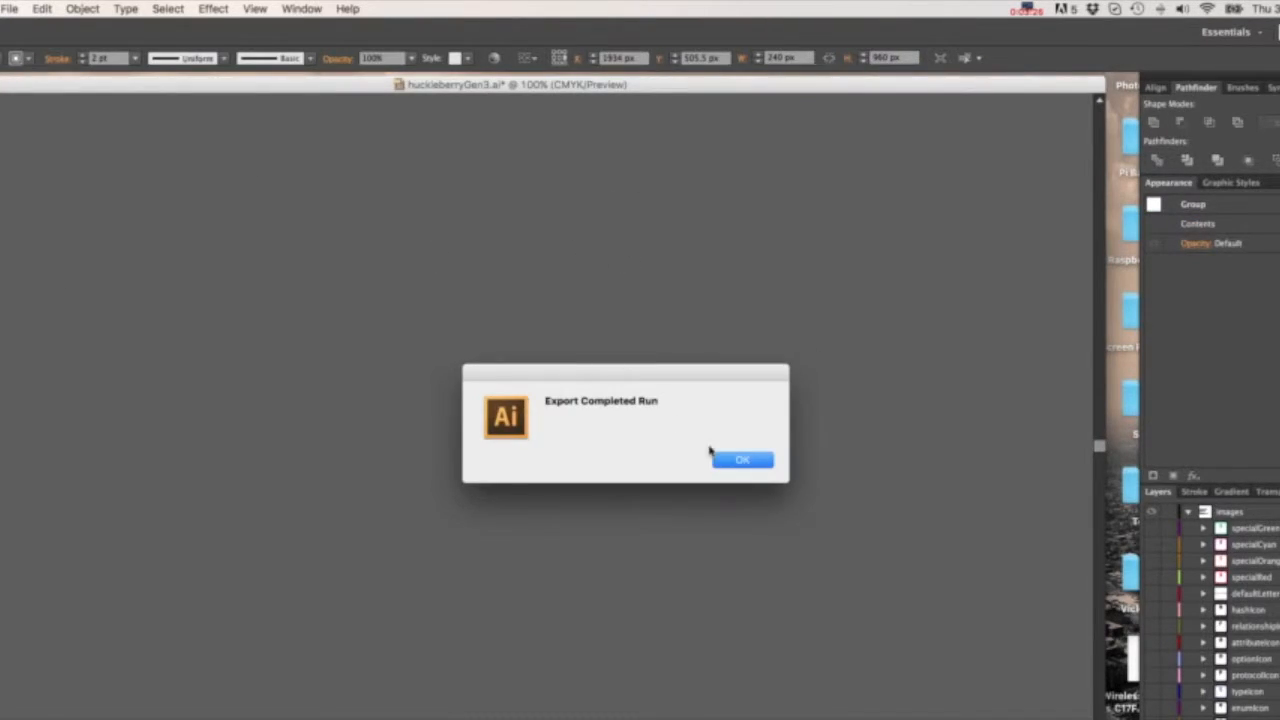
Step: Dismiss the export completion alert and inspect attributeIcon.png and defaultLetter.png in the images folder in Finder
{"action": "left_click", "coordinate": [738, 461]}
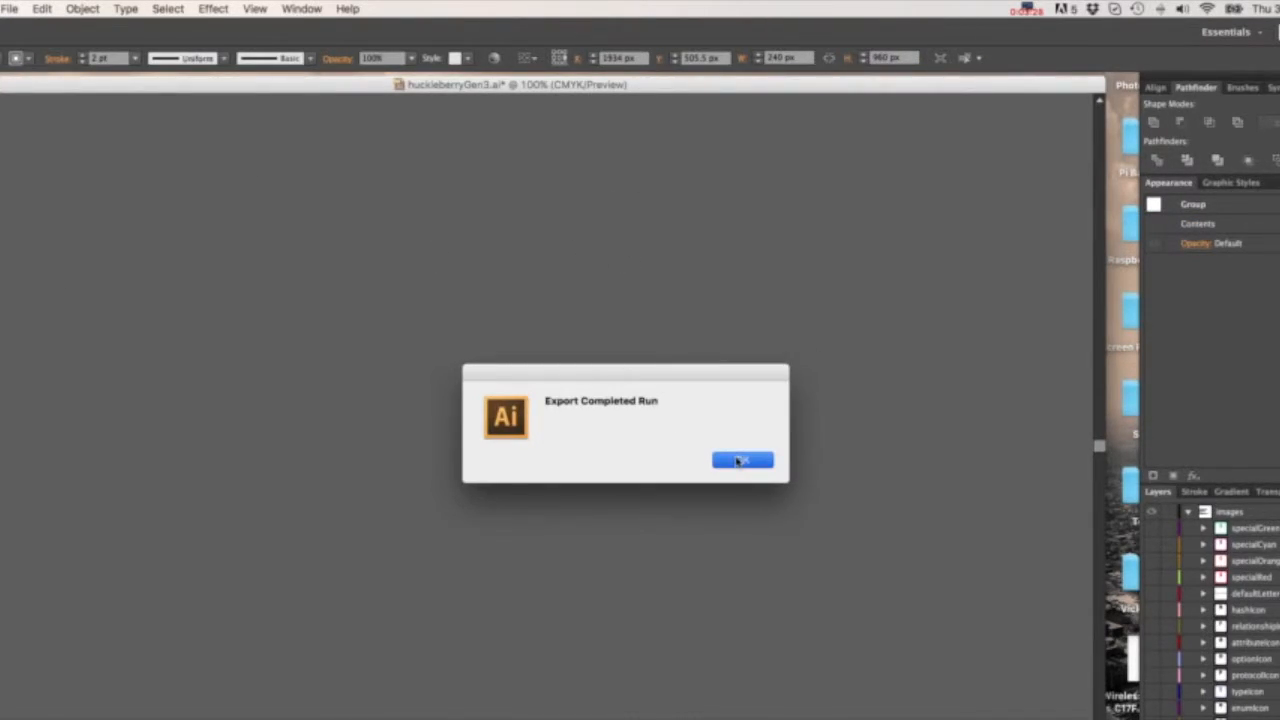
{"action": "left_click", "coordinate": [738, 461]}
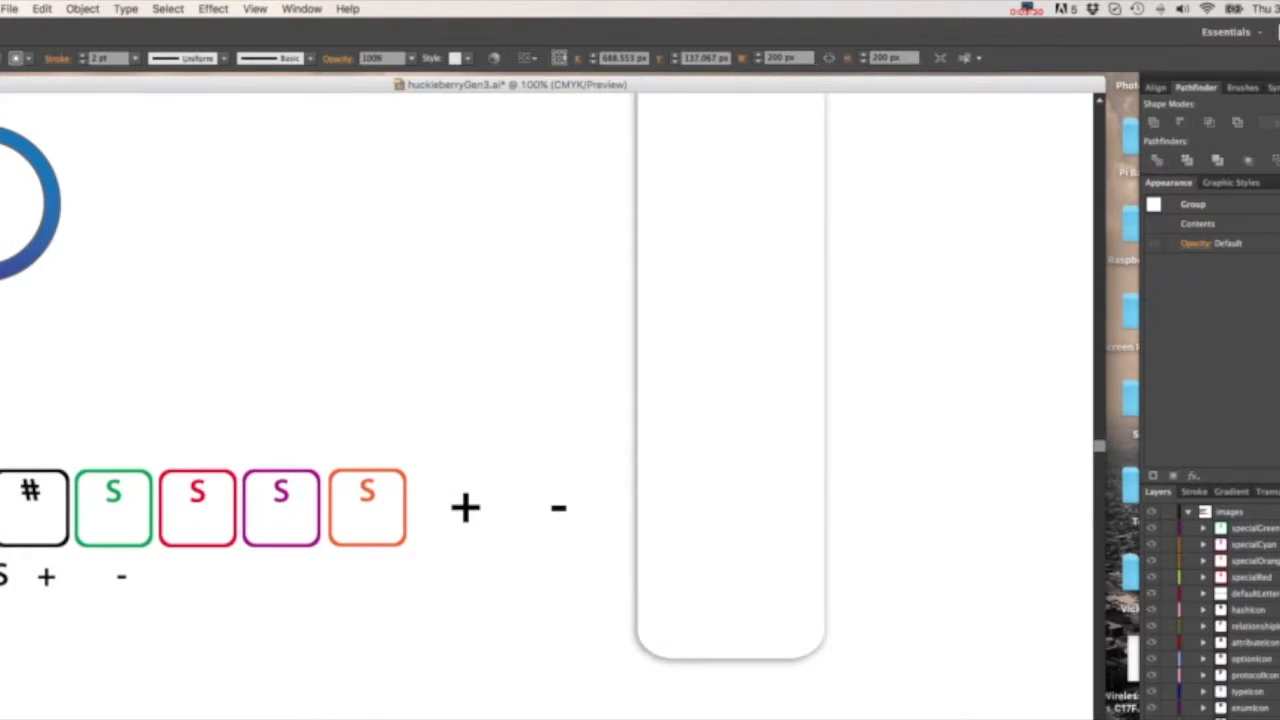
{"action": "key", "text": "super+Tab"}
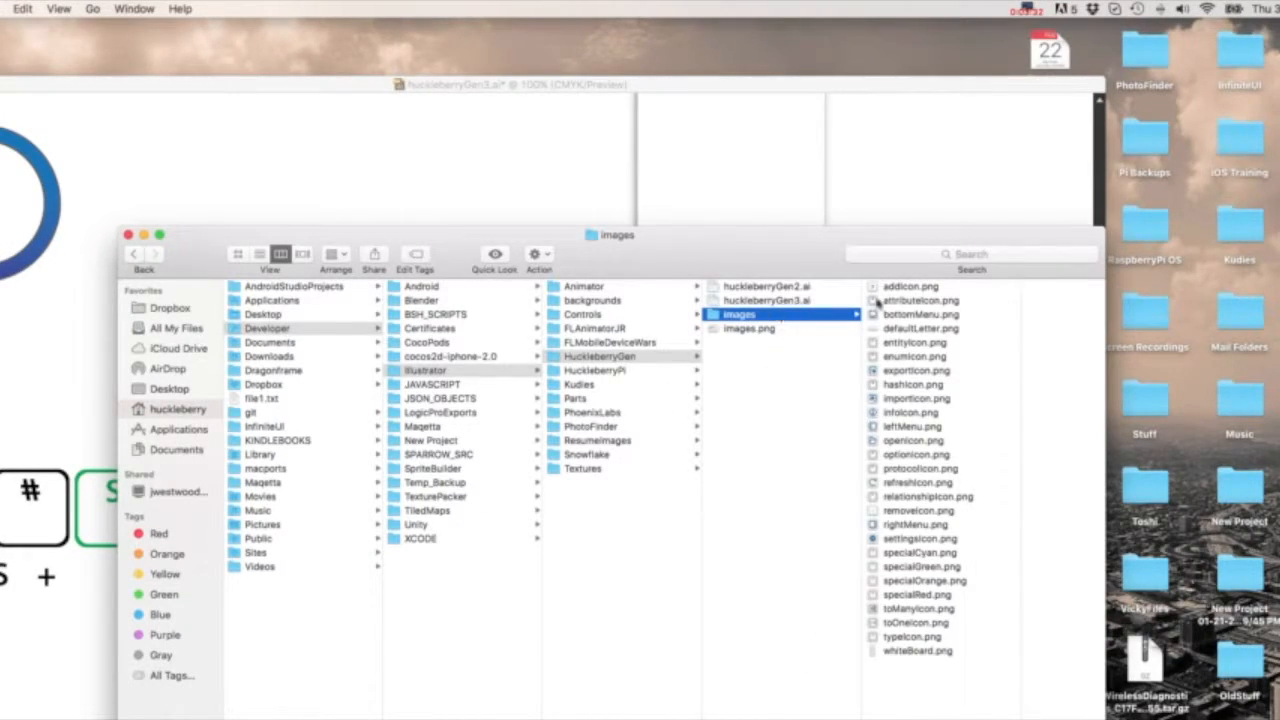
{"action": "left_click", "coordinate": [937, 302]}
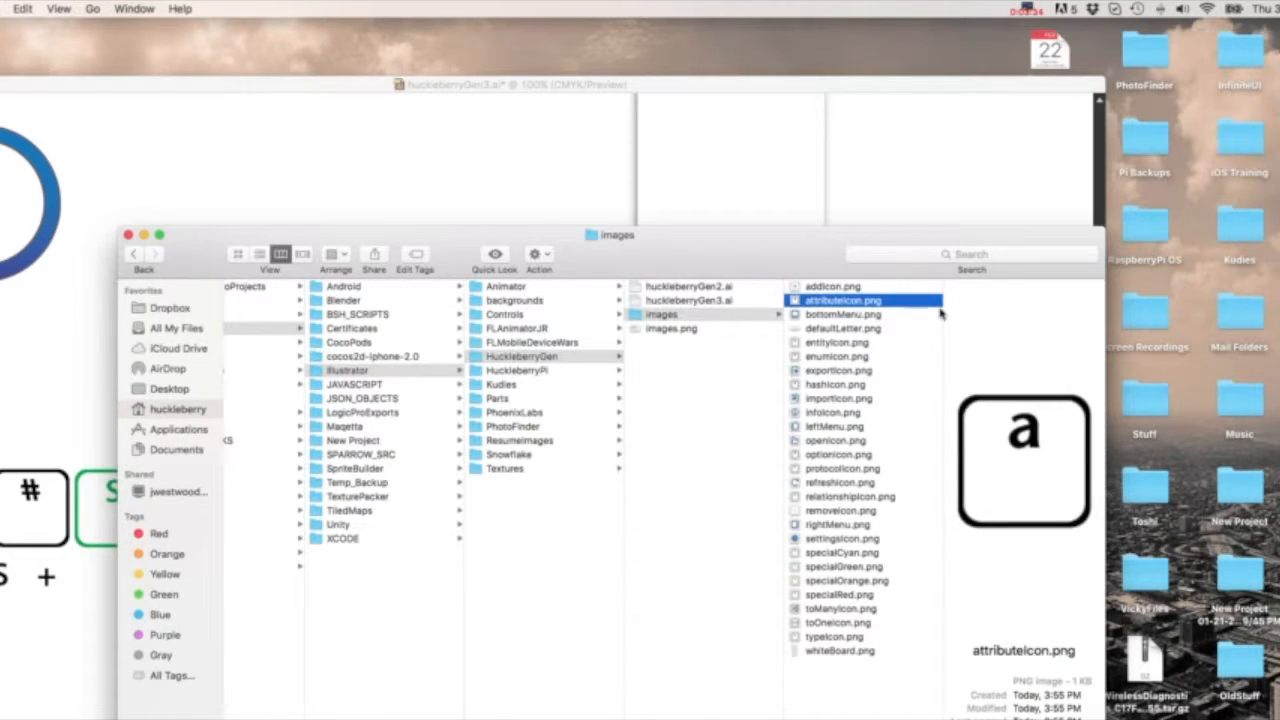
{"action": "left_click", "coordinate": [866, 331]}
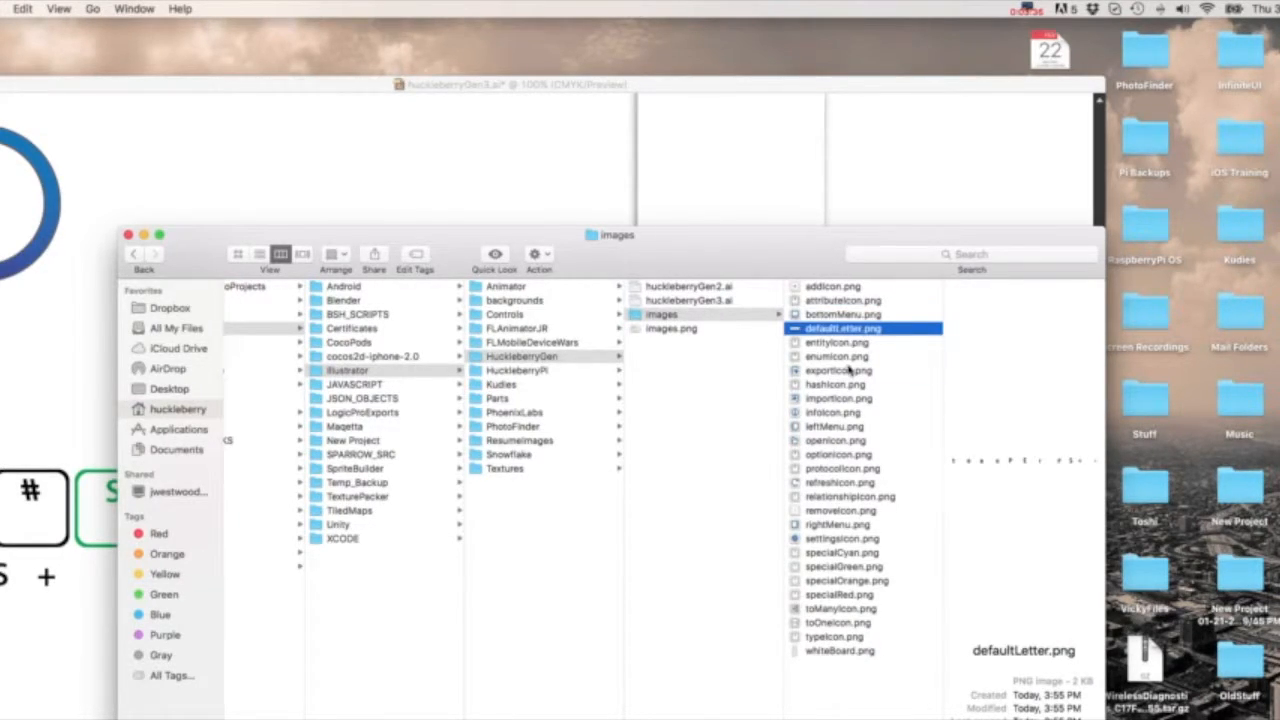
Step: Preview the exported images one after another in Quick Look, from exportIcon.png to specialRed.png, and close the preview
{"action": "left_click", "coordinate": [848, 370]}
{"action": "key", "text": "space"}
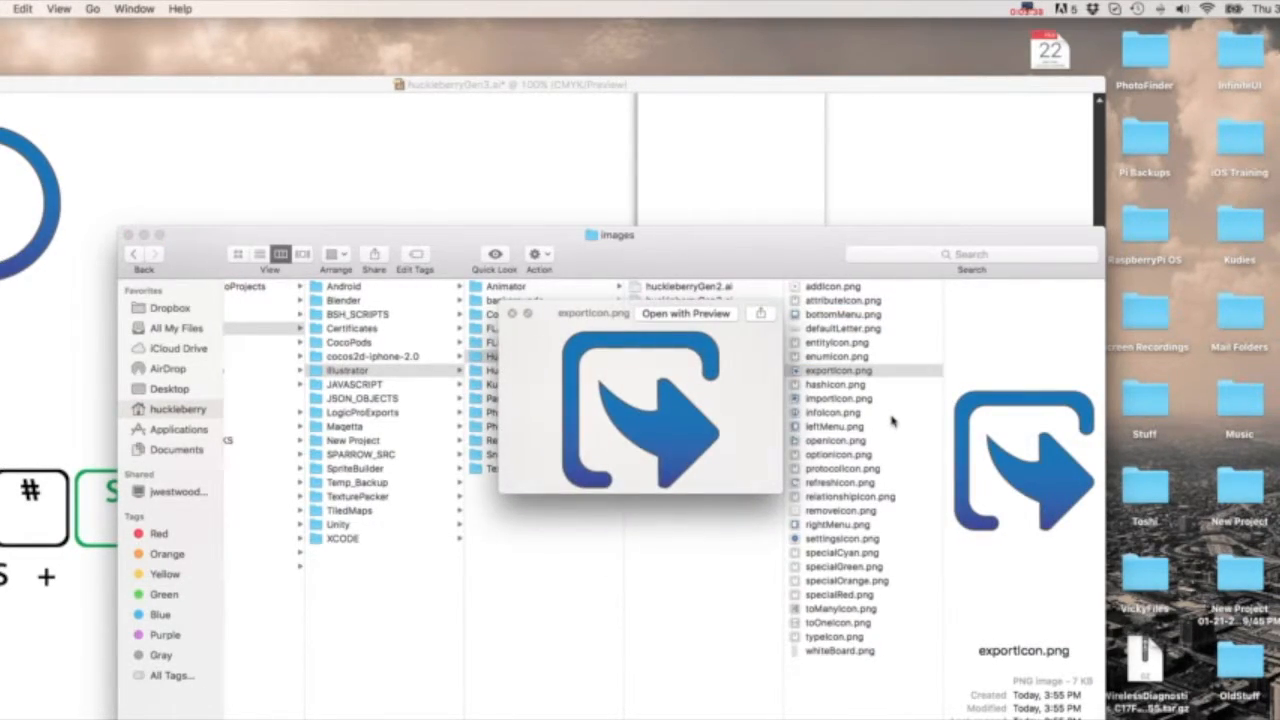
{"action": "key", "text": "Down"}
{"action": "key", "text": "Down"}
{"action": "key", "text": "Down"}
{"action": "key", "text": "Down"}
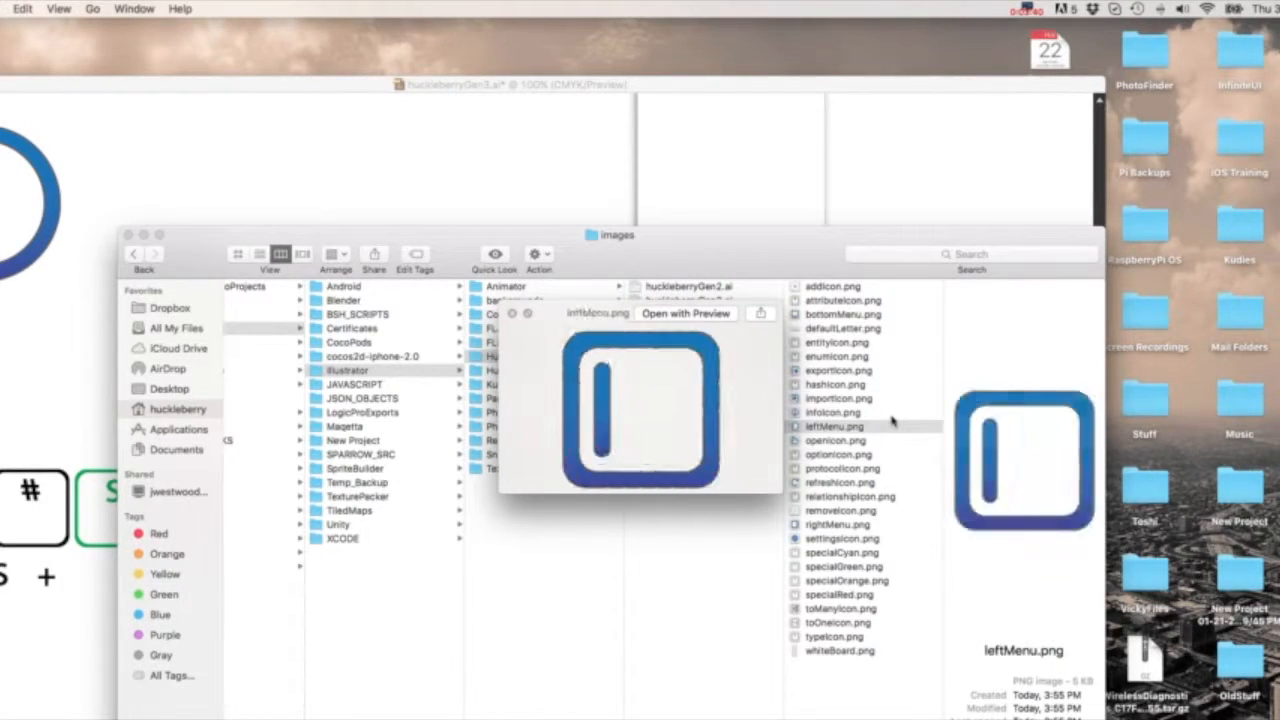
{"action": "key", "text": "Down"}
{"action": "key", "text": "Down"}
{"action": "key", "text": "Down"}
{"action": "key", "text": "Down"}
{"action": "key", "text": "Down"}
{"action": "key", "text": "Down"}
{"action": "key", "text": "Down"}
{"action": "key", "text": "Down"}
{"action": "key", "text": "Down"}
{"action": "key", "text": "Down"}
{"action": "key", "text": "Down"}
{"action": "key", "text": "Down"}
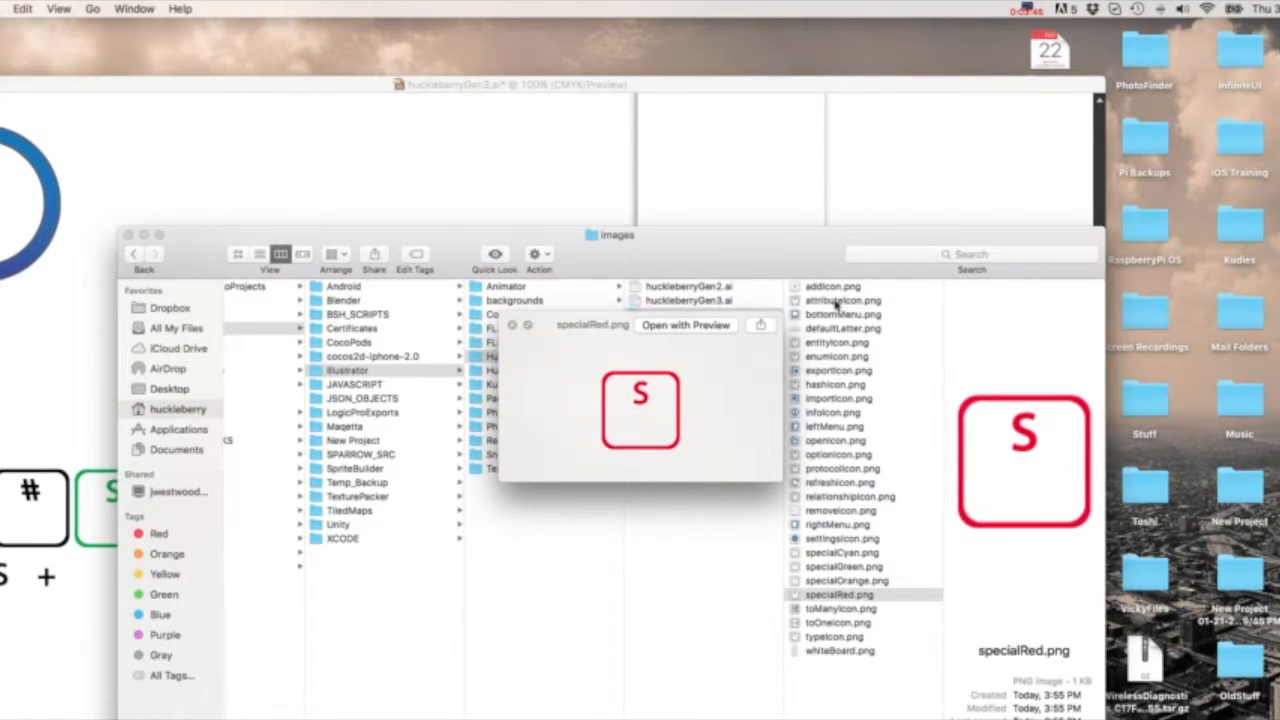
{"action": "key", "text": "space"}
{"action": "left_click", "coordinate": [514, 327]}
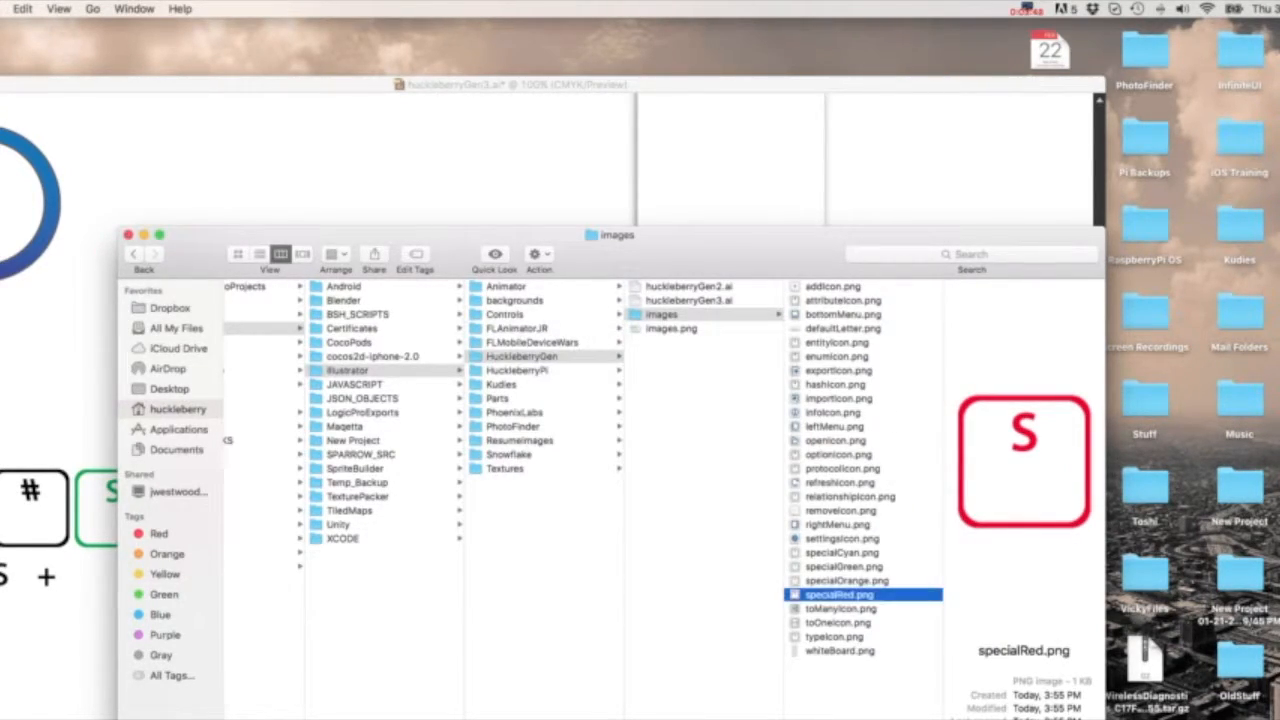
Step: Switch to the HuckleberryGen project in Xcode and view the attributeIcon image set in Assets.xcassets
{"action": "left_click", "coordinate": [379, 718]}
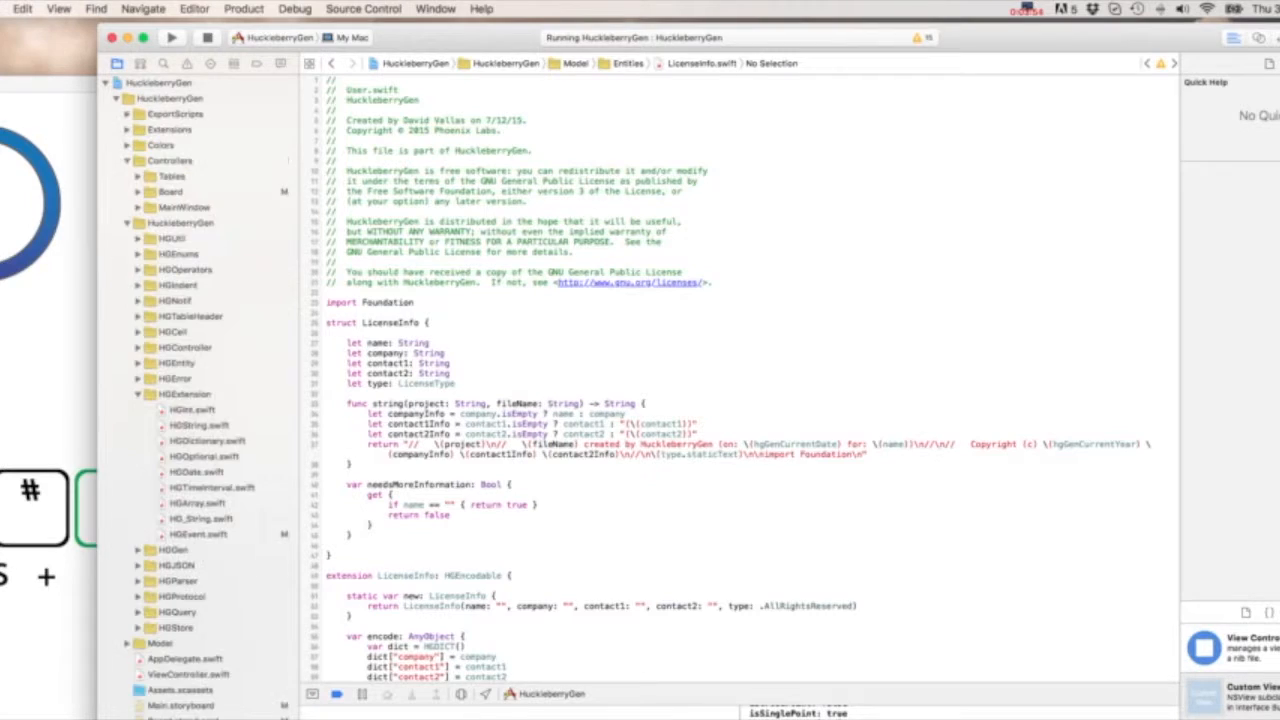
{"action": "scroll", "coordinate": [205, 690], "scroll_direction": "down", "scroll_amount": 1}
{"action": "left_click", "coordinate": [205, 695]}
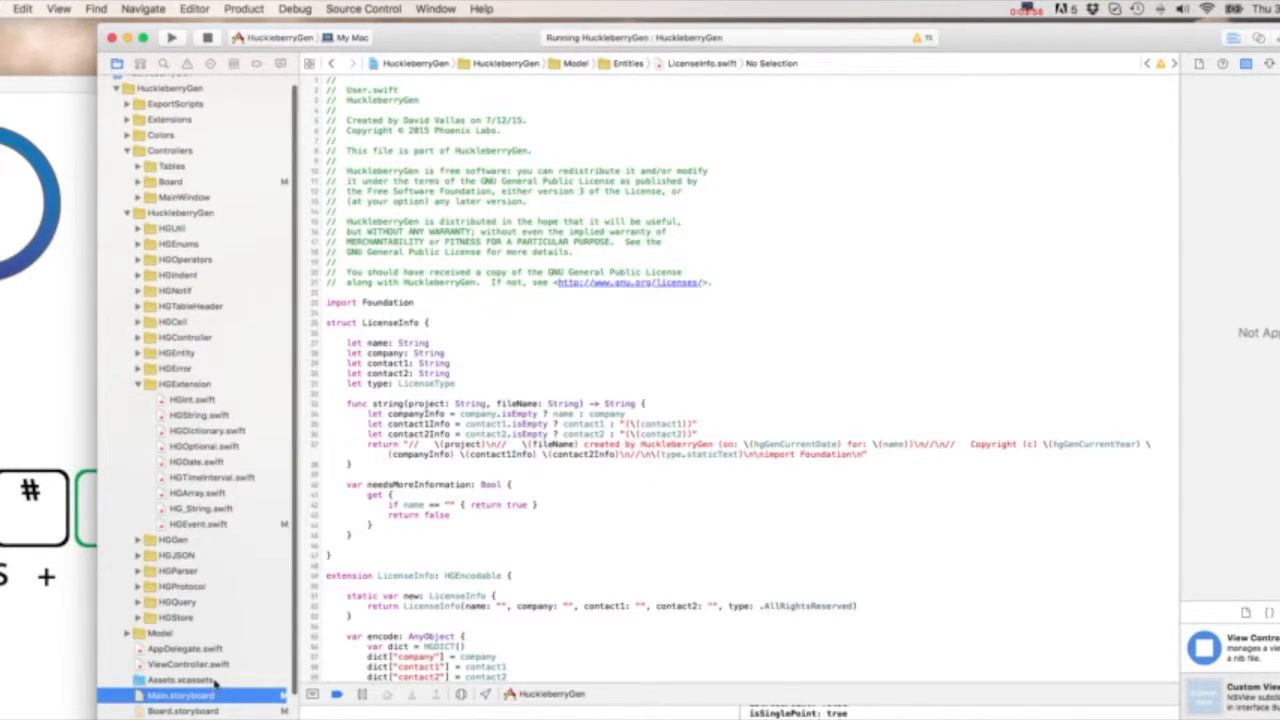
{"action": "left_click", "coordinate": [215, 681]}
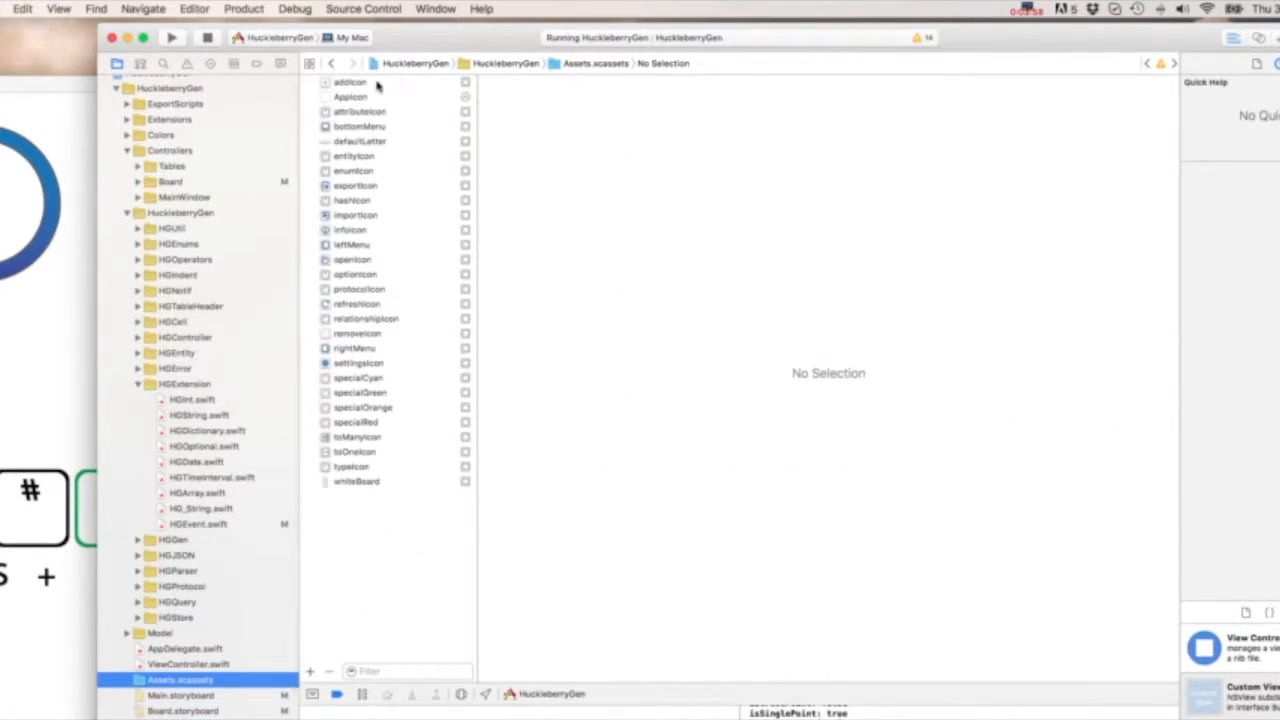
{"action": "left_click", "coordinate": [380, 84]}
{"action": "left_click", "coordinate": [366, 114]}
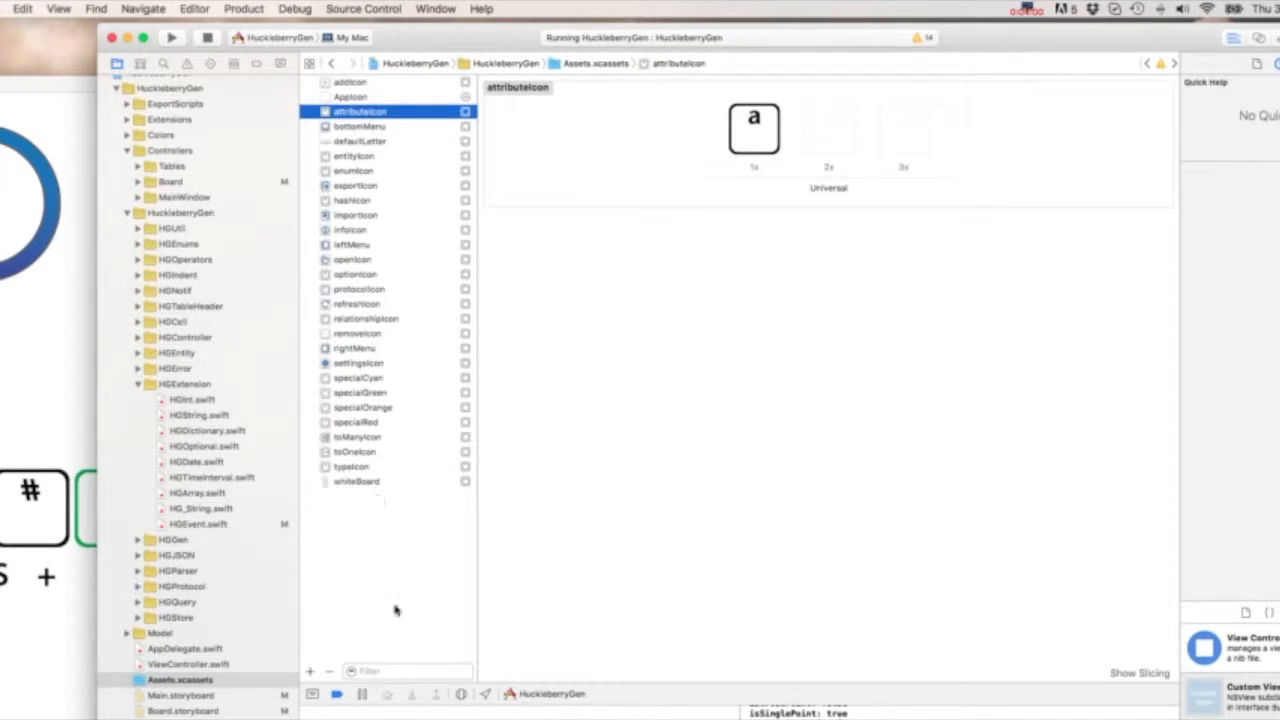
Step: Move the Xcode window out of the way and view openIcon.png in the images folder in Finder
{"action": "left_click_drag", "start_coordinate": [506, 46], "coordinate": [591, 673]}
{"action": "left_click", "coordinate": [846, 439]}
{"action": "left_click", "coordinate": [846, 439]}
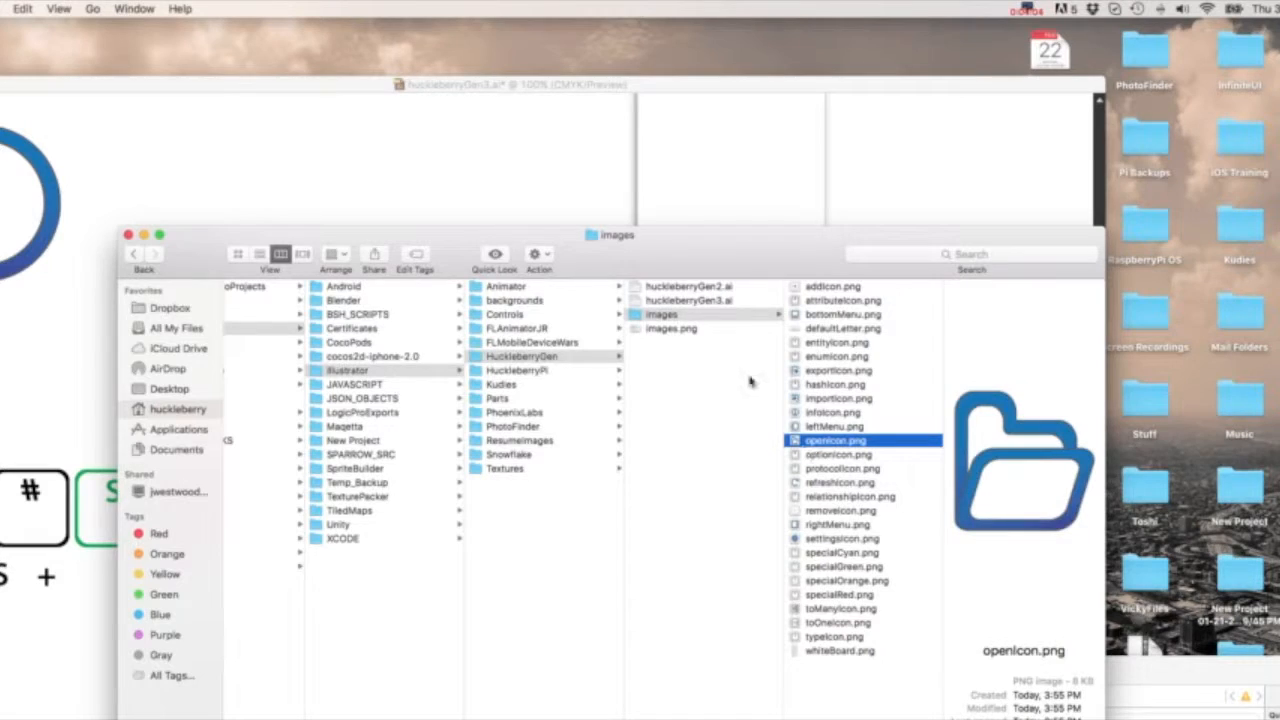
Step: Select the orange S icon in the Illustrator document and move its window aside briefly to check the exported files behind it
{"action": "left_click", "coordinate": [293, 186]}
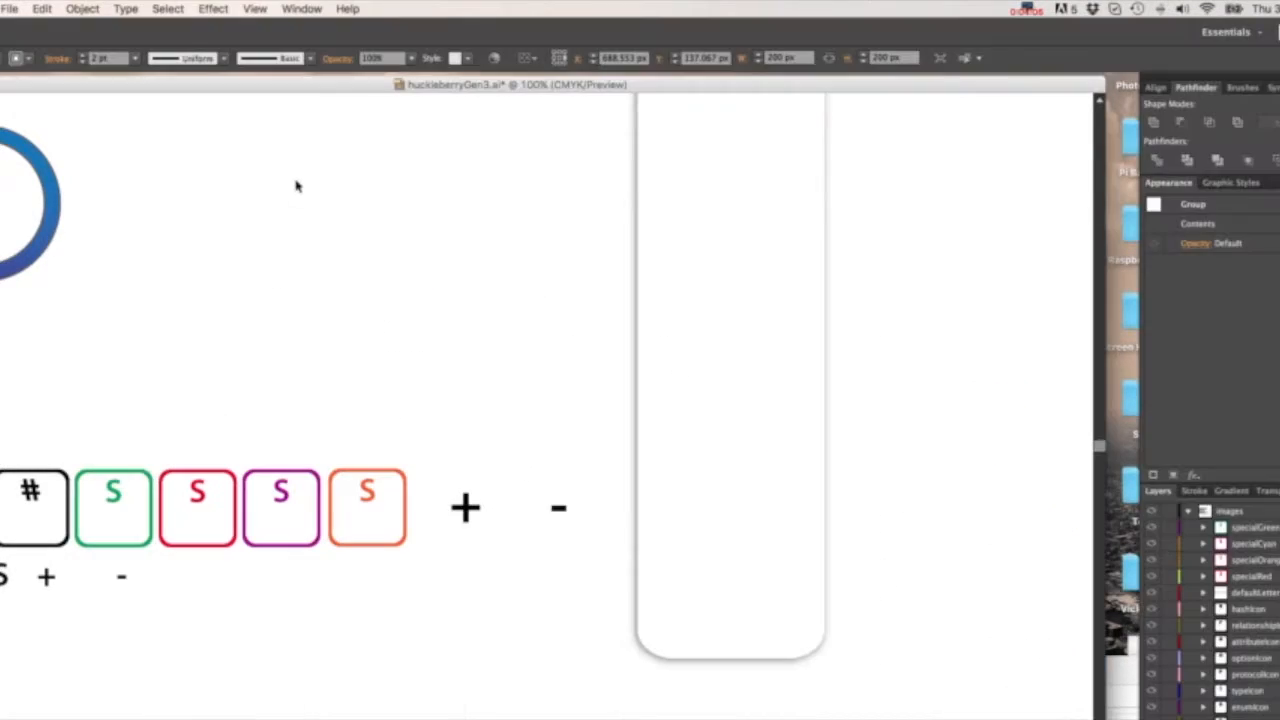
{"action": "left_click_drag", "start_coordinate": [368, 444], "coordinate": [392, 556]}
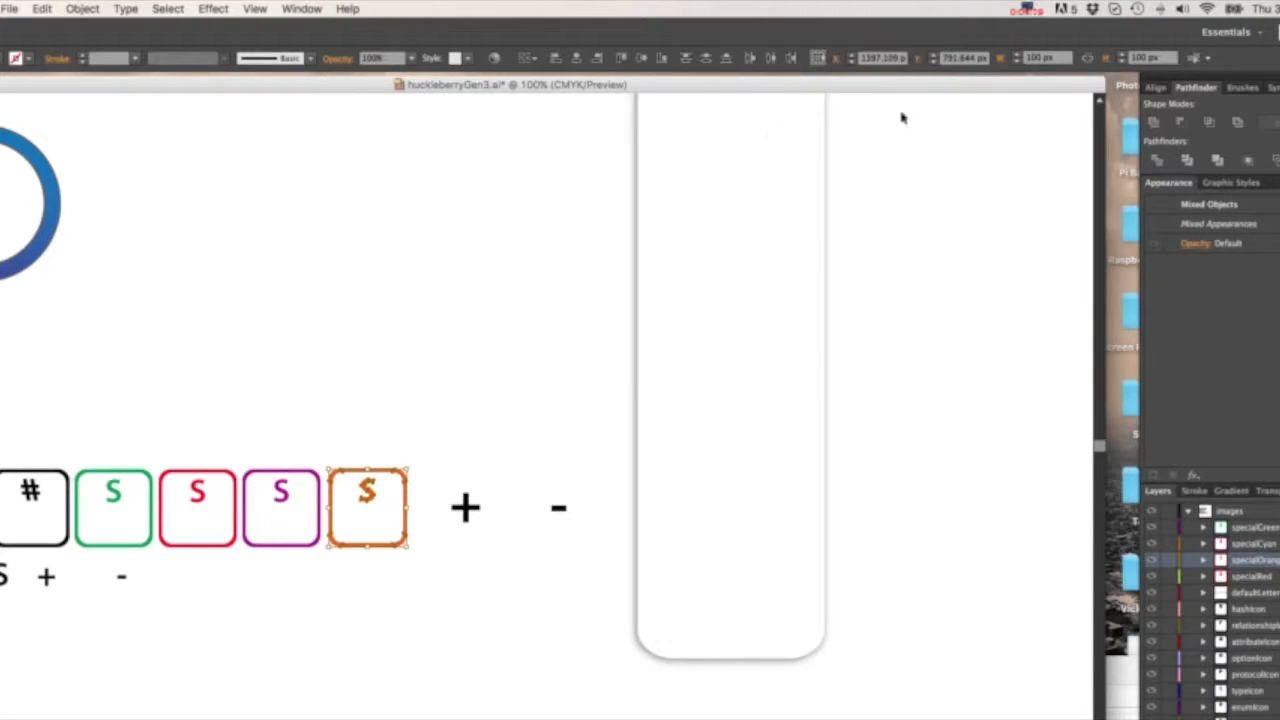
{"action": "left_click_drag", "start_coordinate": [912, 88], "coordinate": [913, 561]}
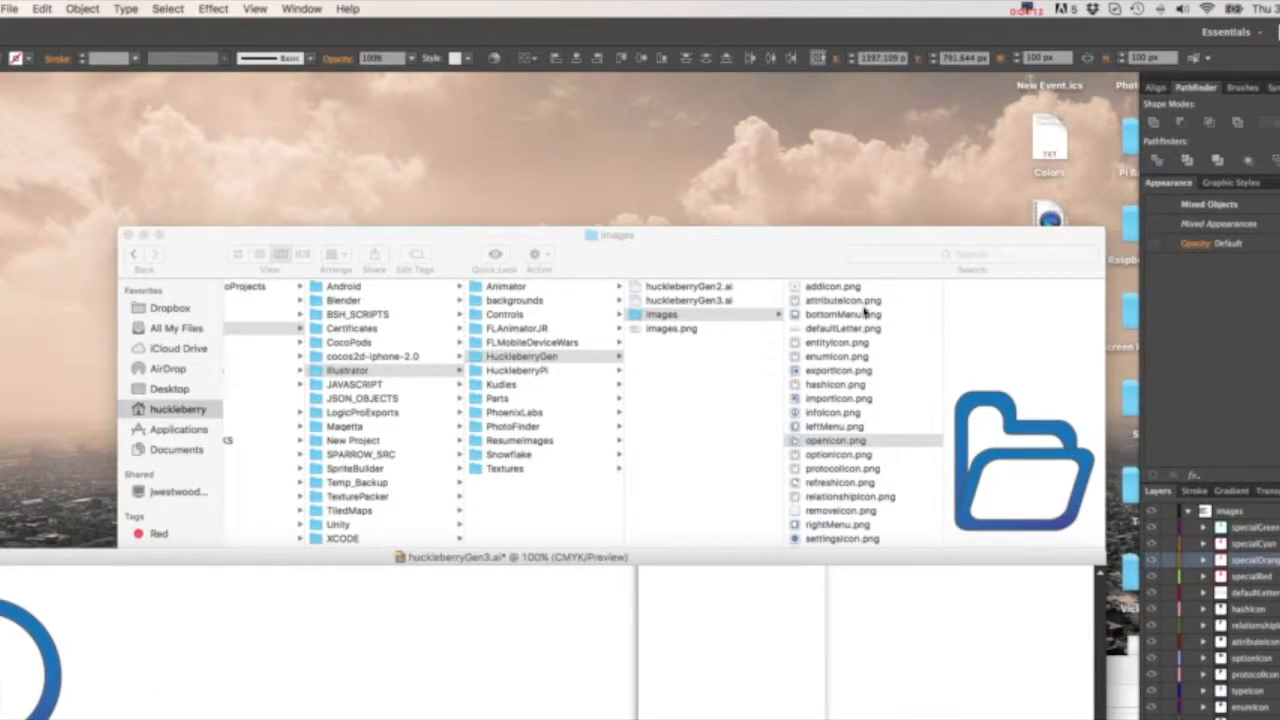
{"action": "left_click_drag", "start_coordinate": [727, 557], "coordinate": [755, 83]}
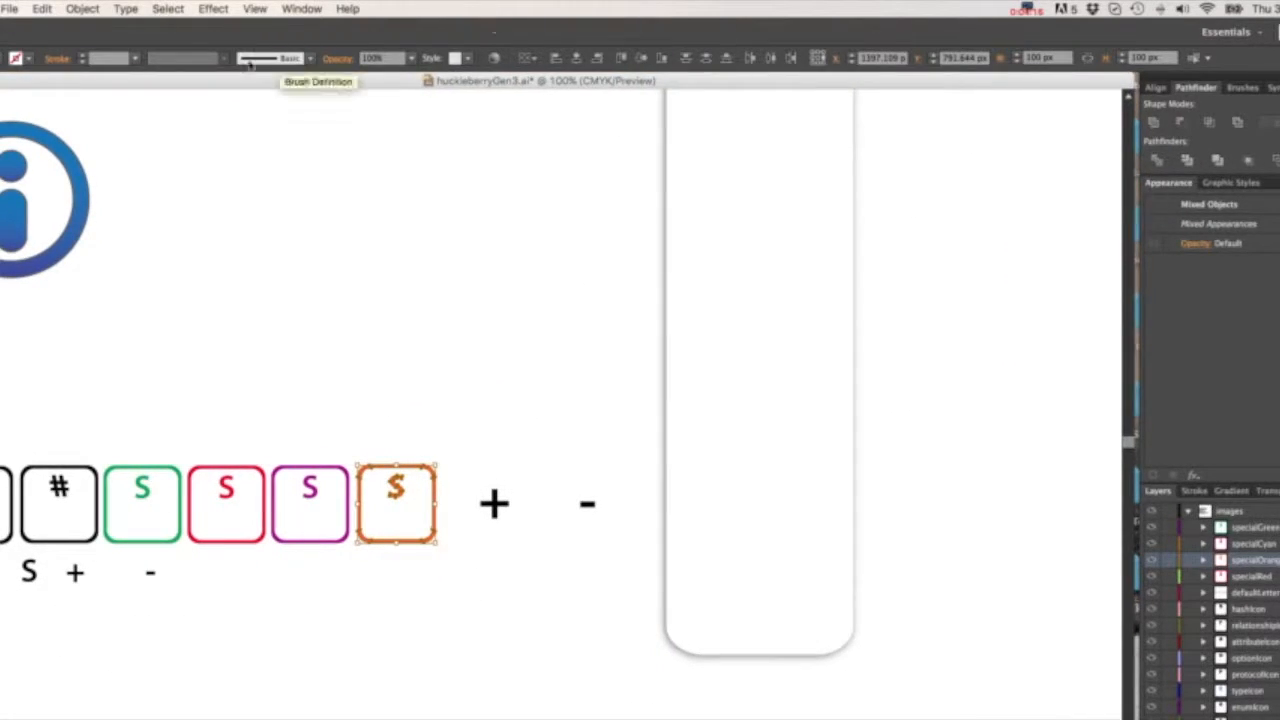
Step: Review the scripts available in Illustrator and return to the images folder in Finder
{"action": "left_click", "coordinate": [9, 8]}
{"action": "mouse_move", "coordinate": [57, 301]}
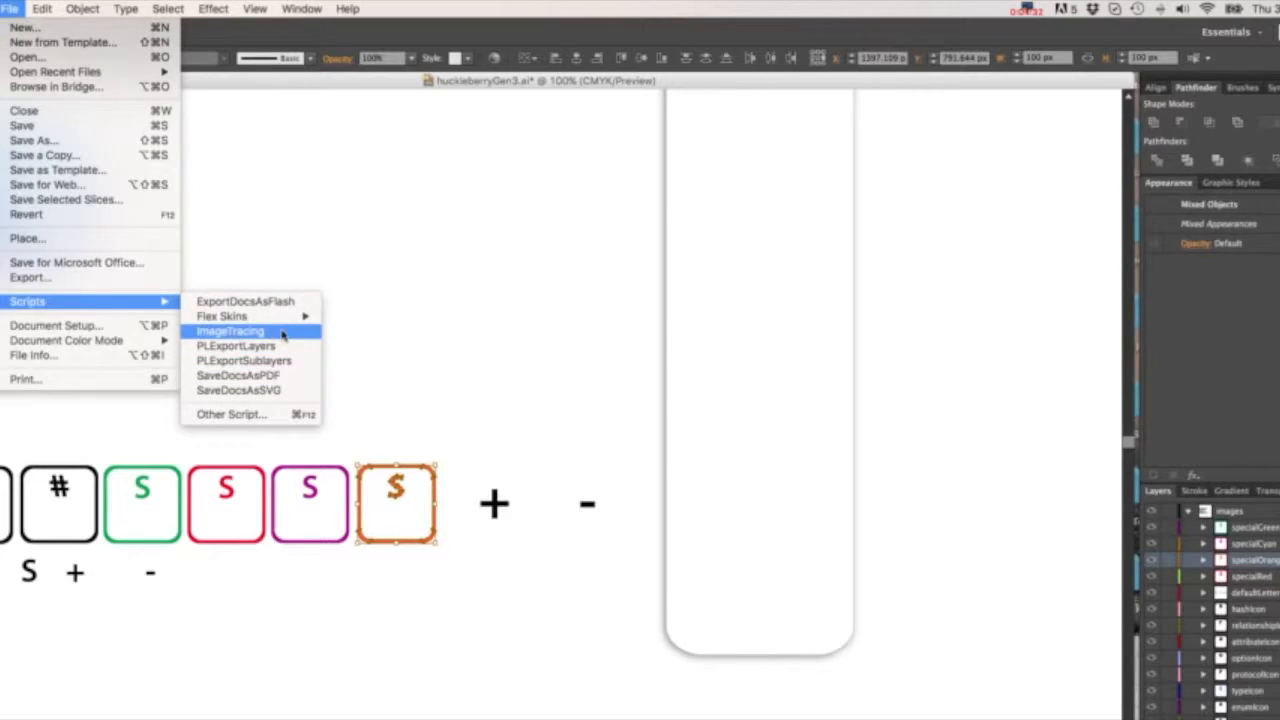
{"action": "key", "text": "super+Tab"}
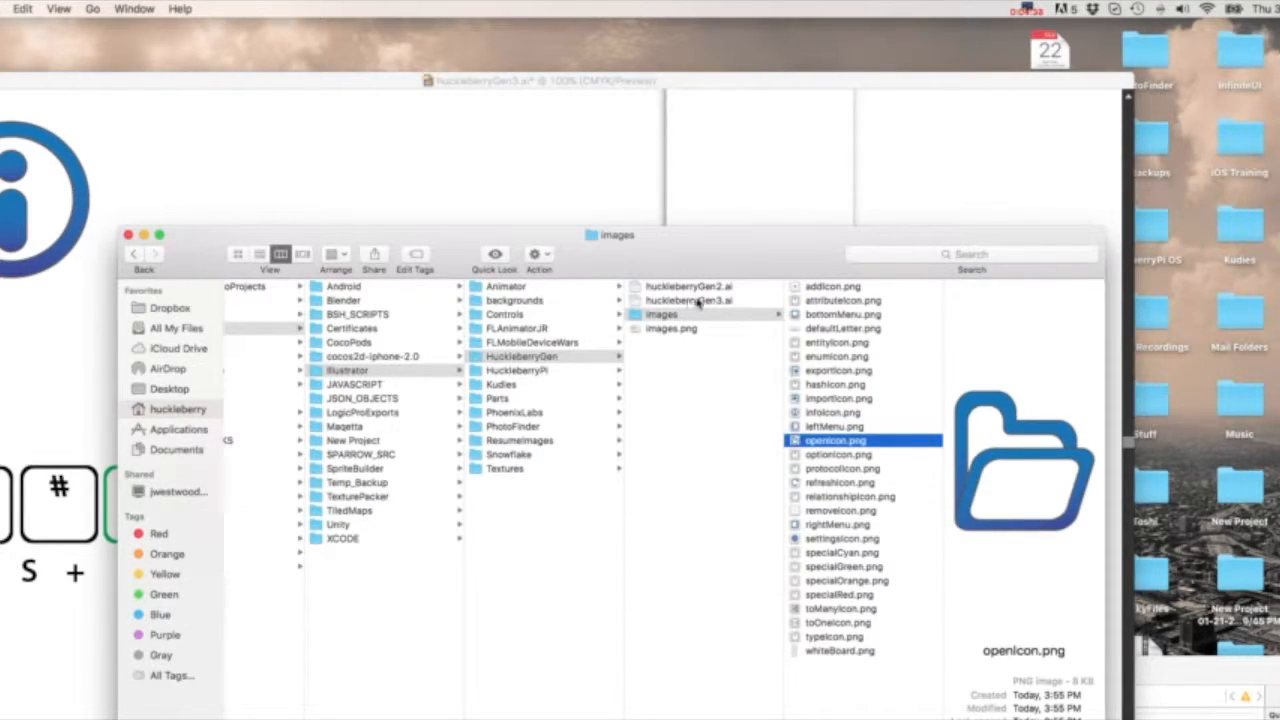
{"action": "left_click", "coordinate": [1026, 8]}
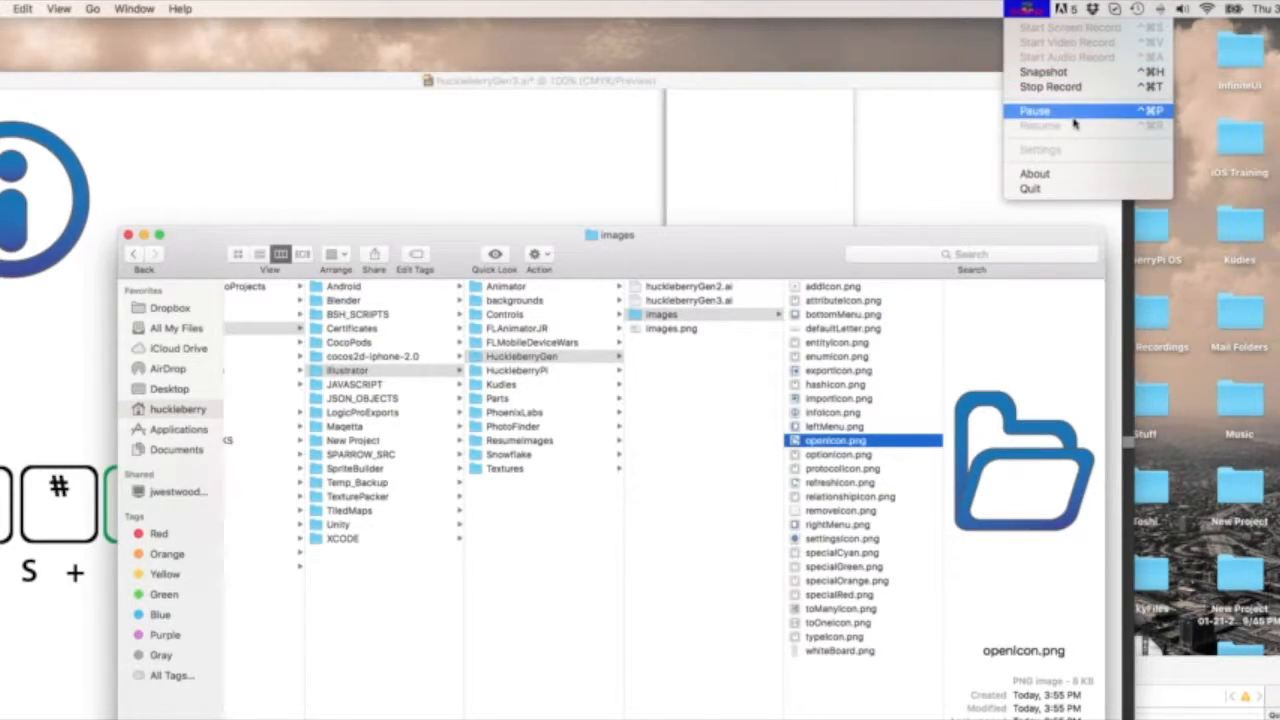
{"action": "left_click", "coordinate": [1075, 88]}
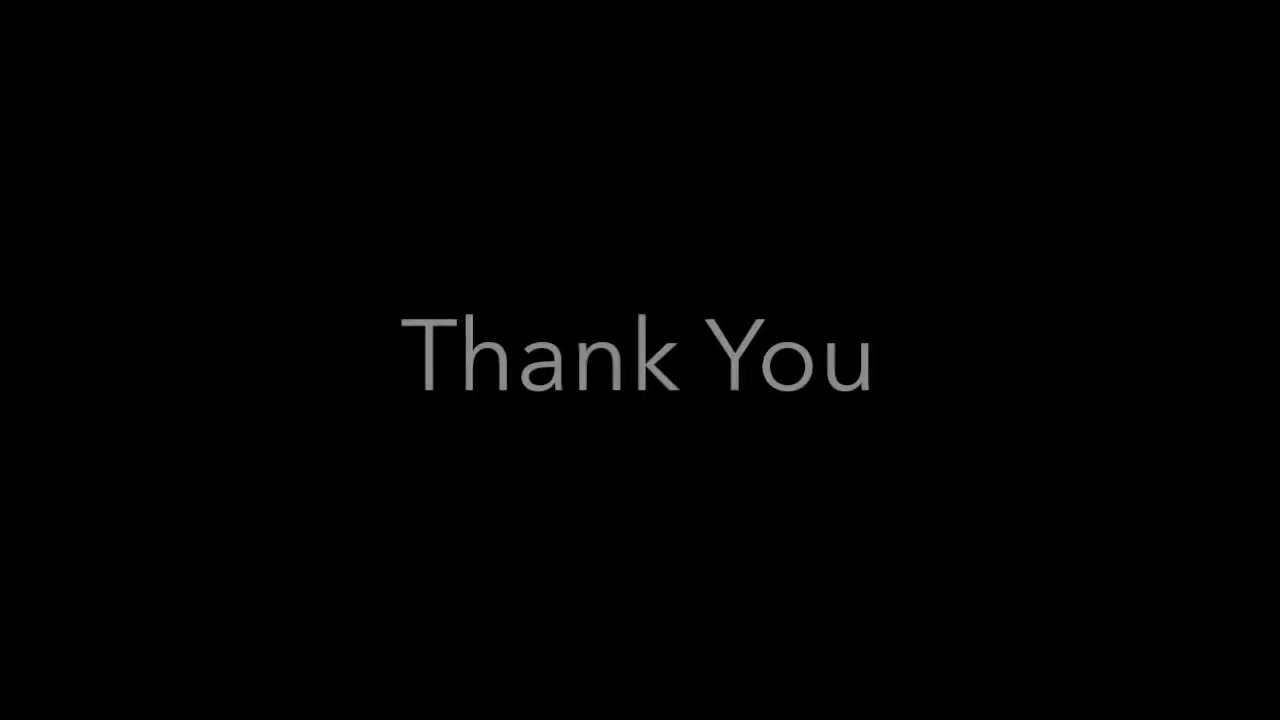